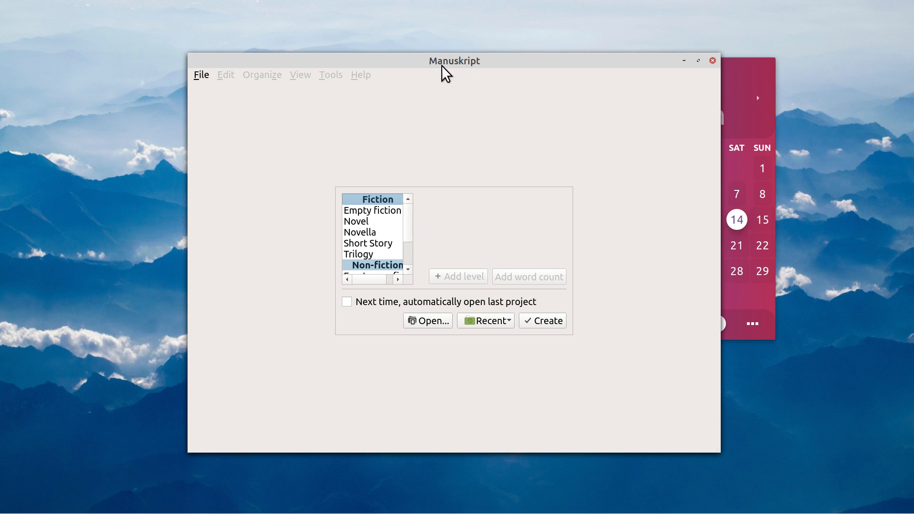
Maximize the Manuskript start window to fill the screen
click(698, 61)
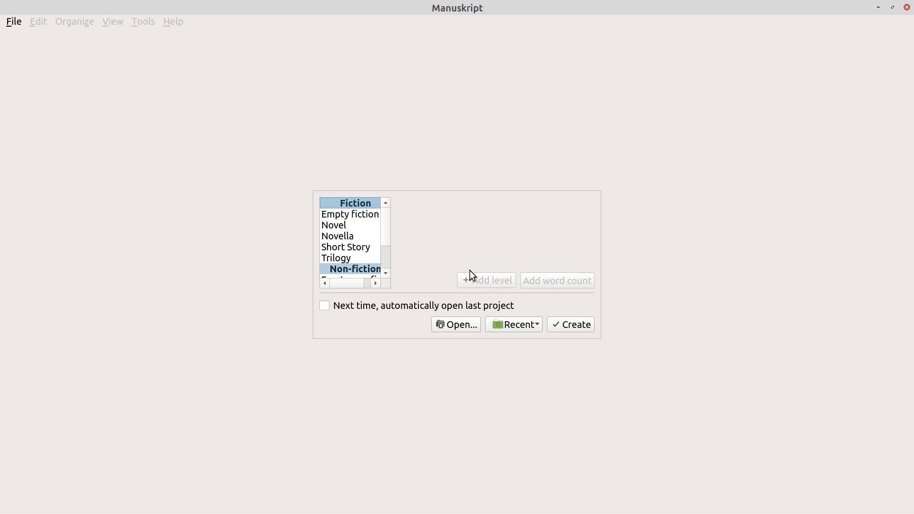
Preview the Novella, Novel, Empty fiction, Short Story, Trilogy, Empty non-fiction and Research paper templates
click(337, 239)
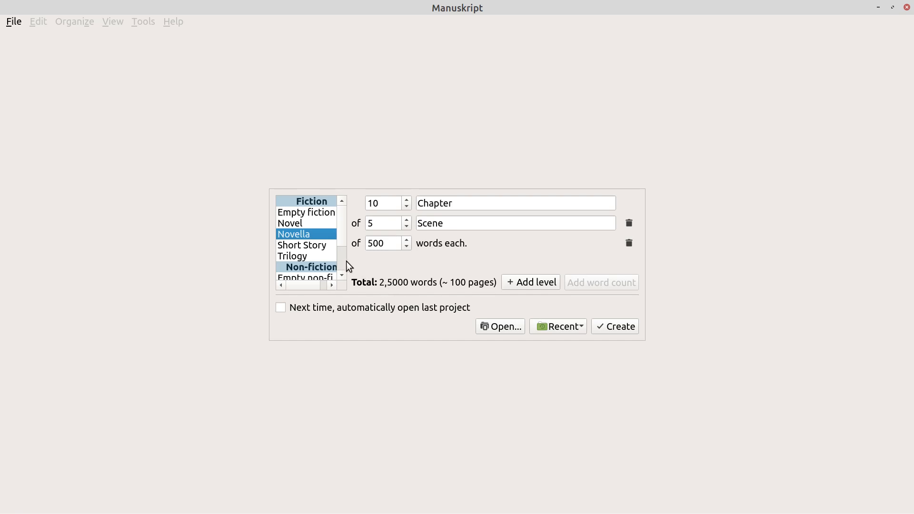
click(294, 224)
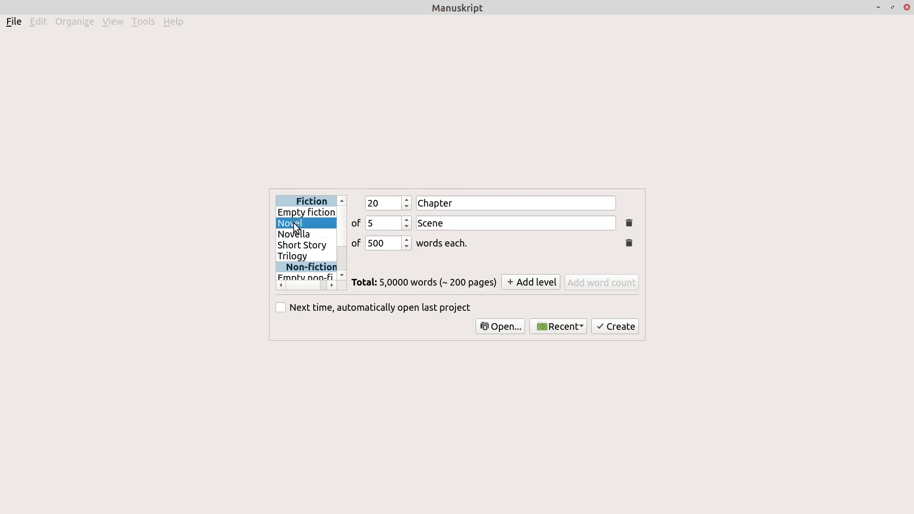
click(308, 213)
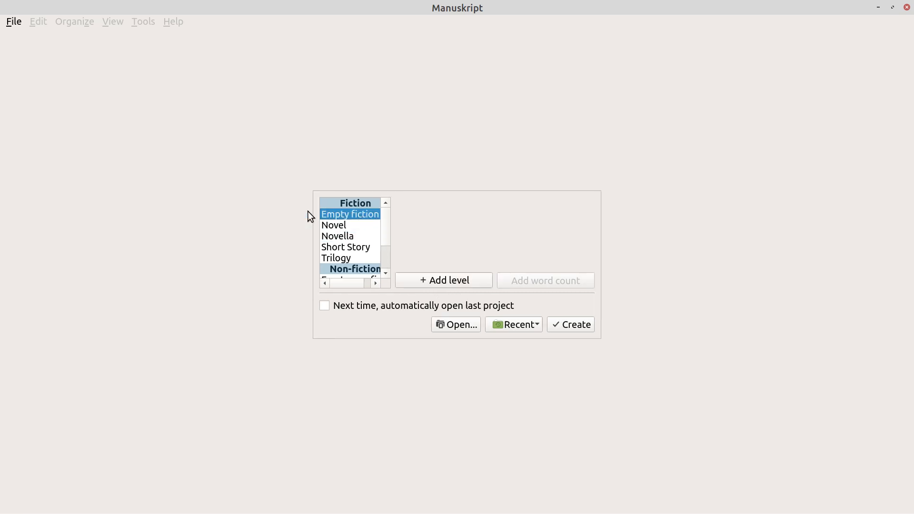
click(363, 250)
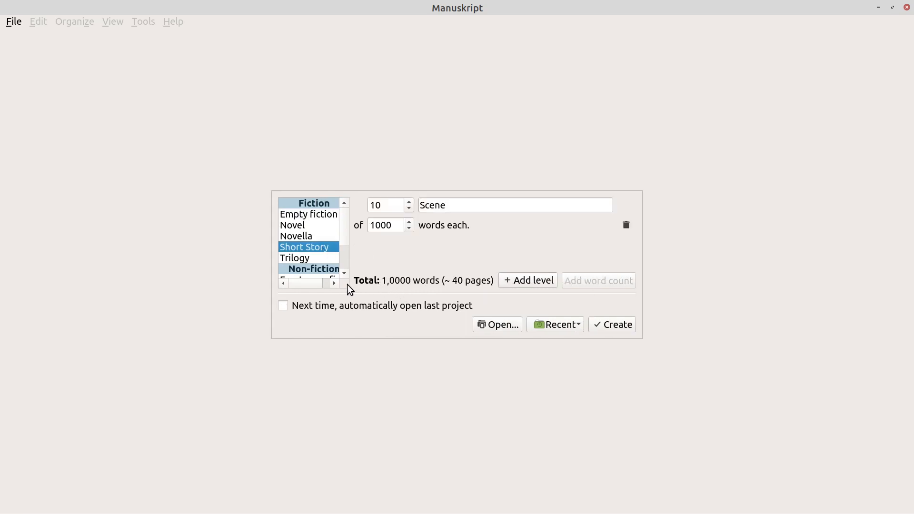
scroll(317, 263, down, 2)
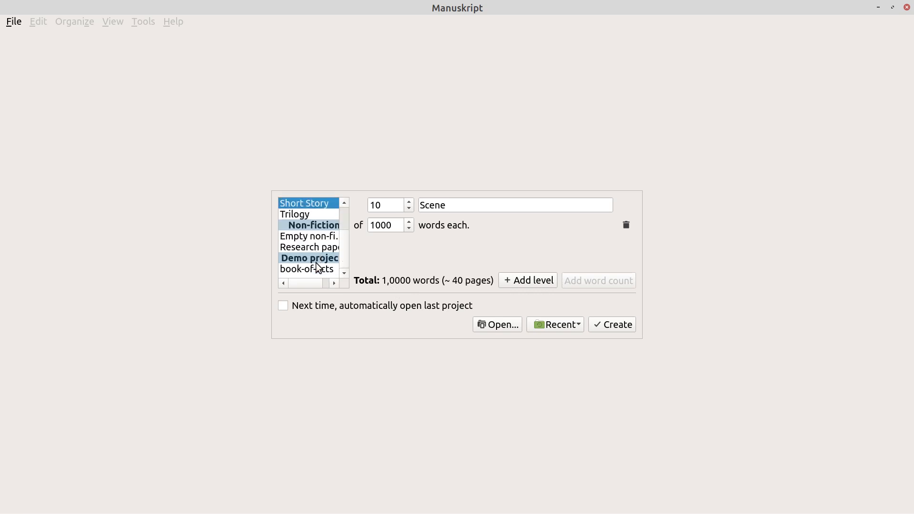
click(311, 215)
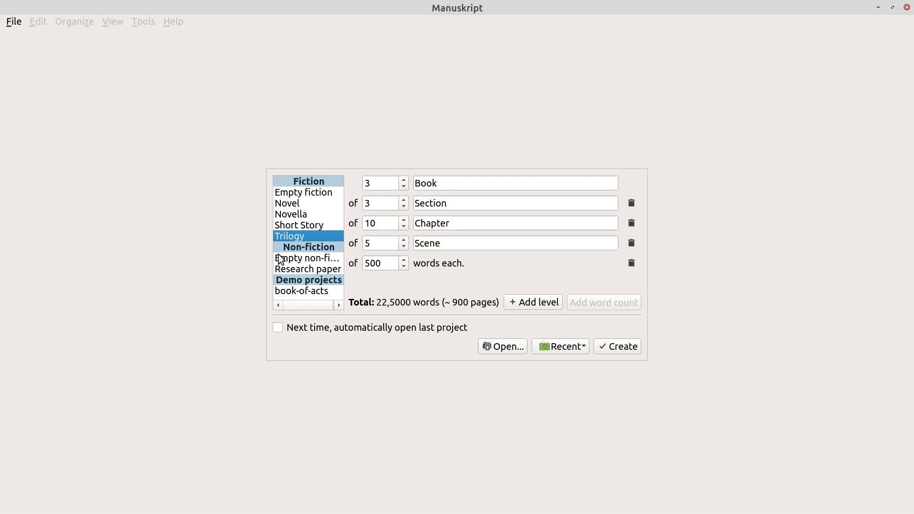
click(295, 258)
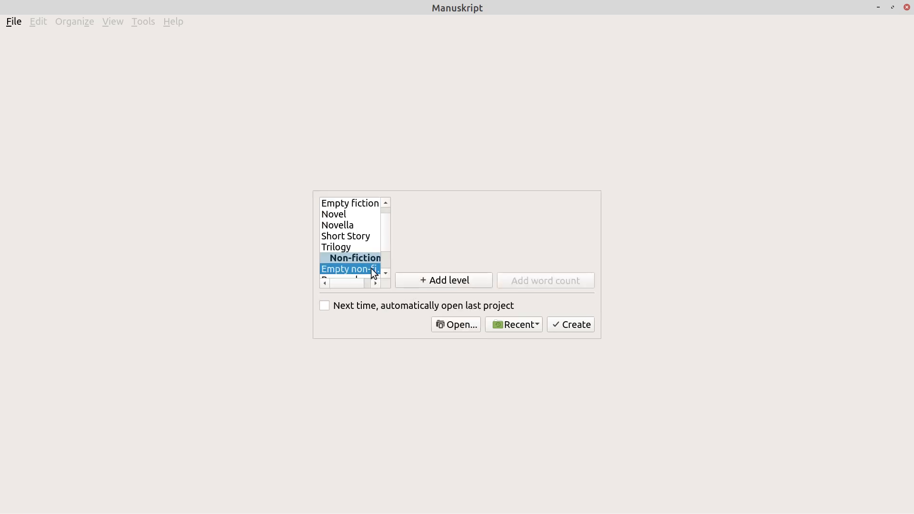
scroll(373, 249, down, 1)
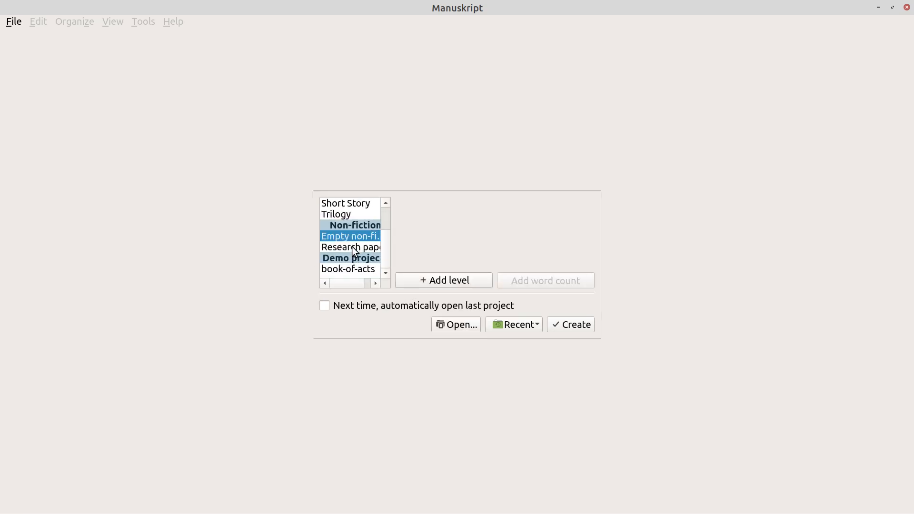
click(351, 249)
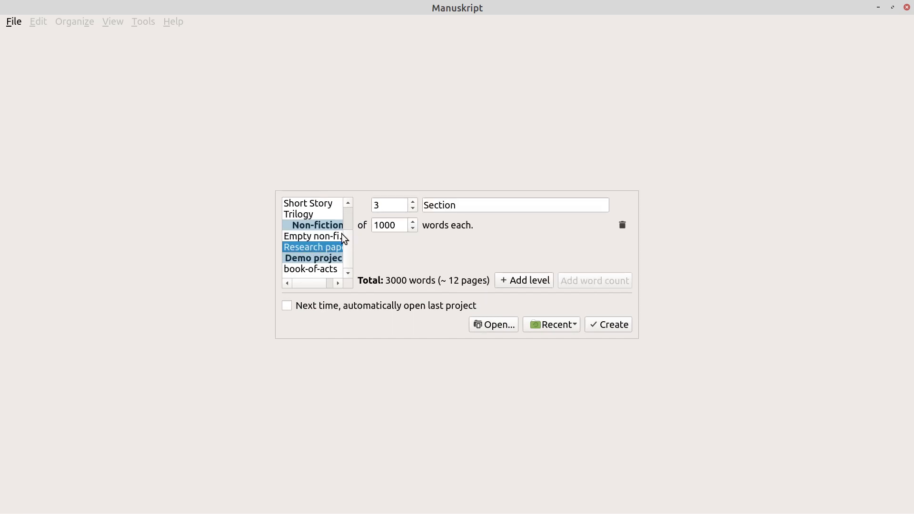
click(316, 258)
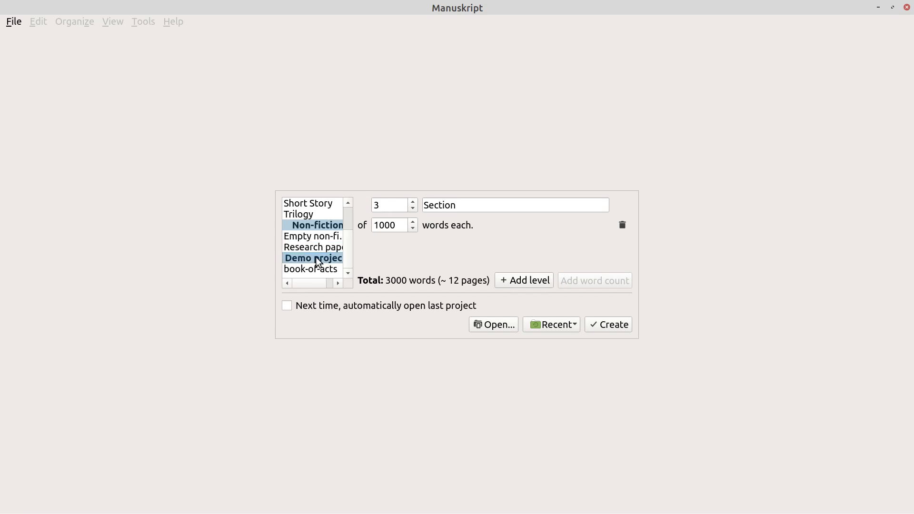
Open the book-of-acts demo, expand Jerusalem and Chapter 1, and read the Matthias scene
double_click(316, 270)
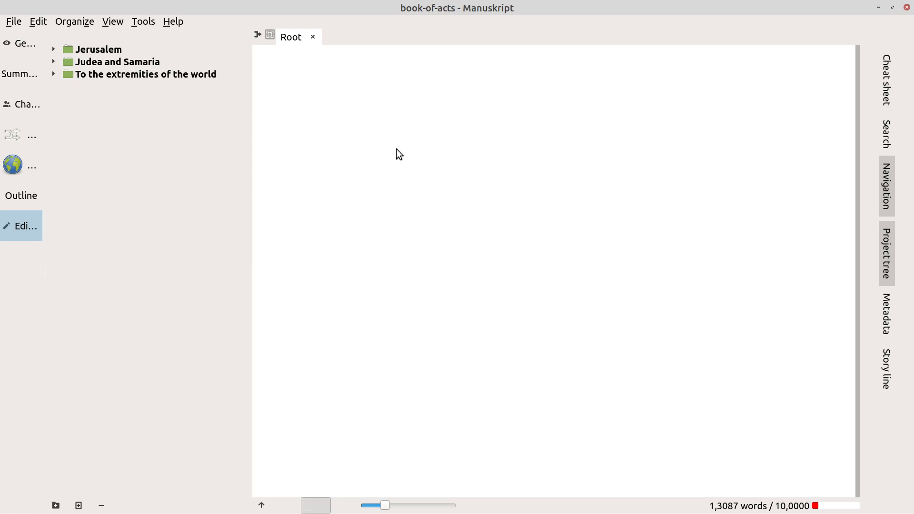
click(53, 50)
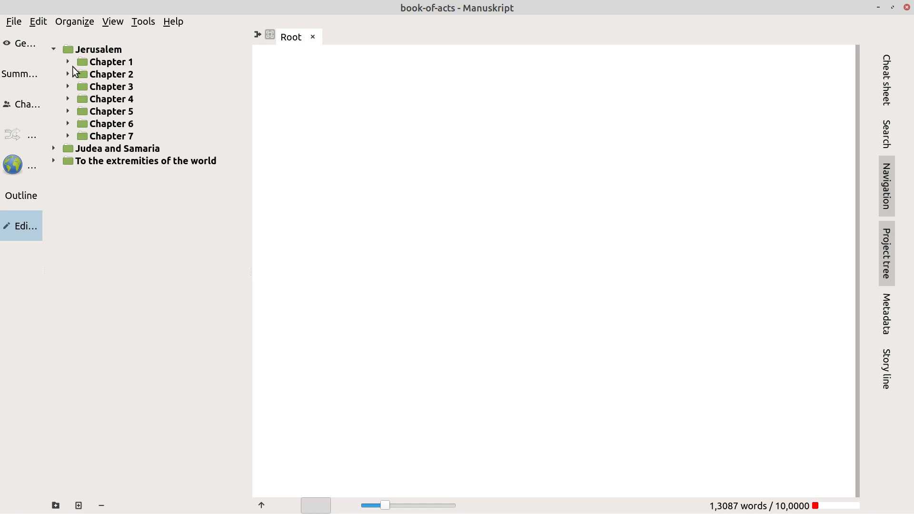
click(93, 53)
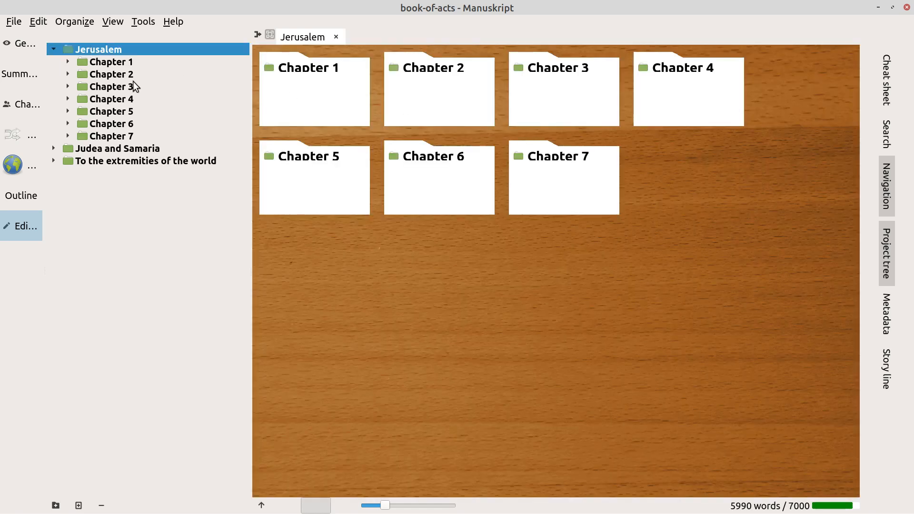
click(118, 61)
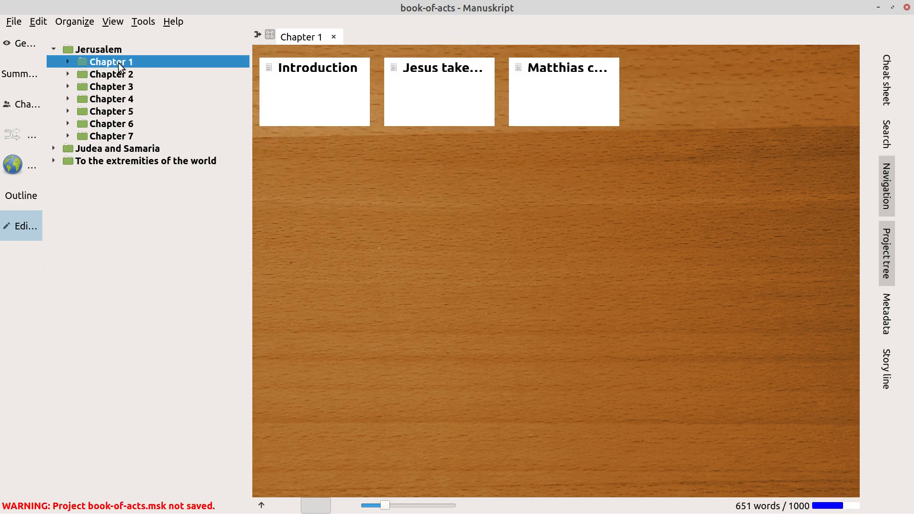
click(68, 62)
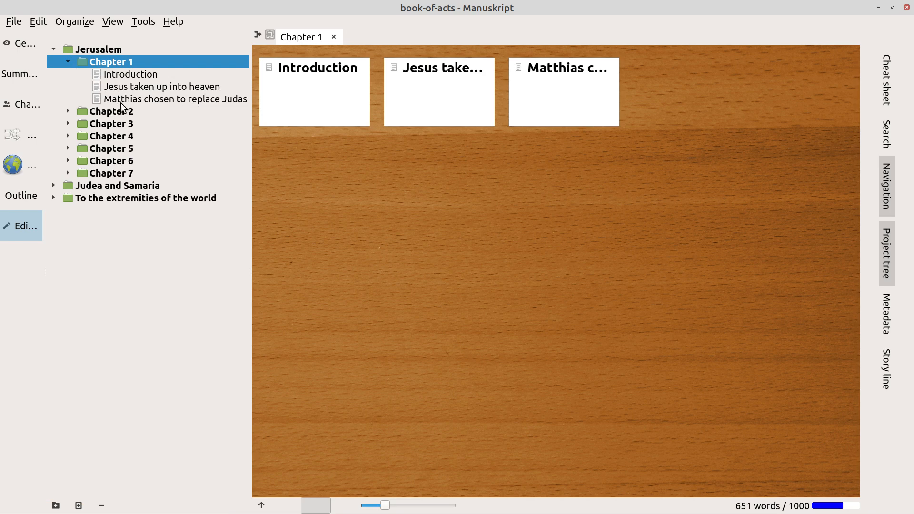
click(209, 99)
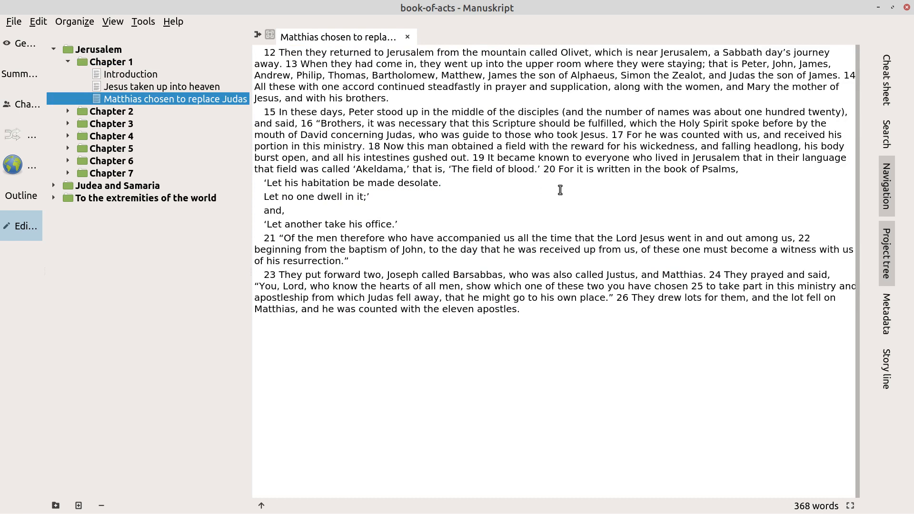
Browse Chapters 2 and 3 in the tree, ending on Chapter 4's scene cards
click(67, 112)
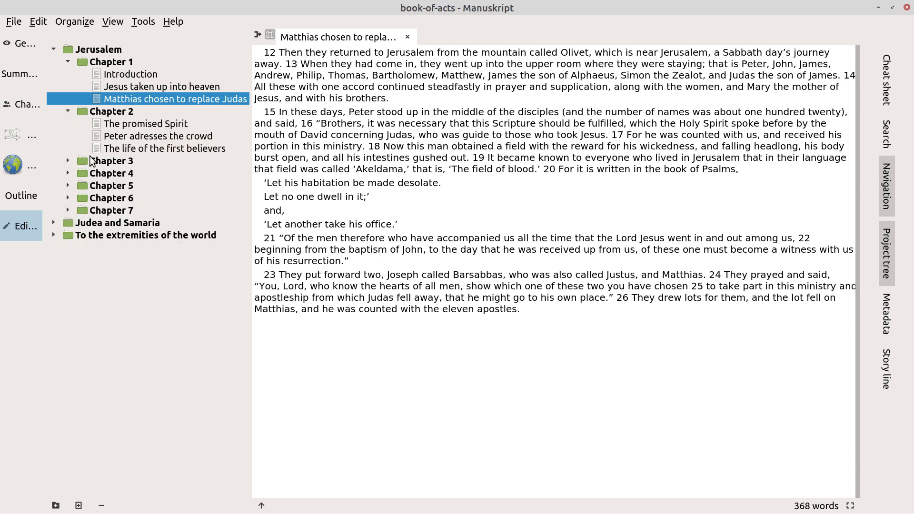
click(68, 161)
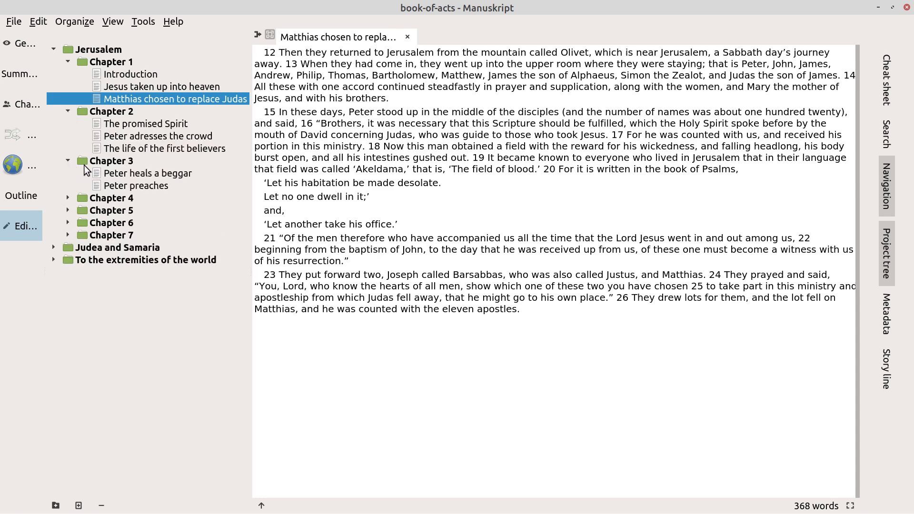
click(84, 160)
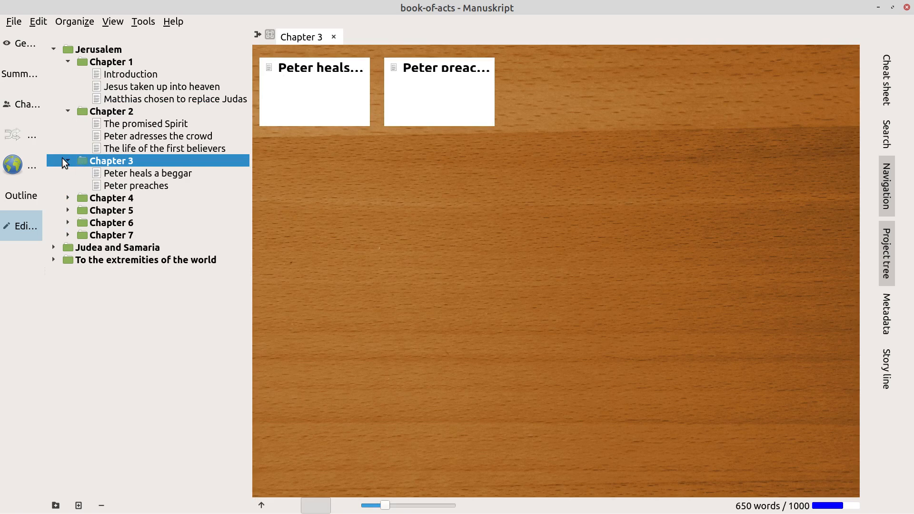
click(67, 161)
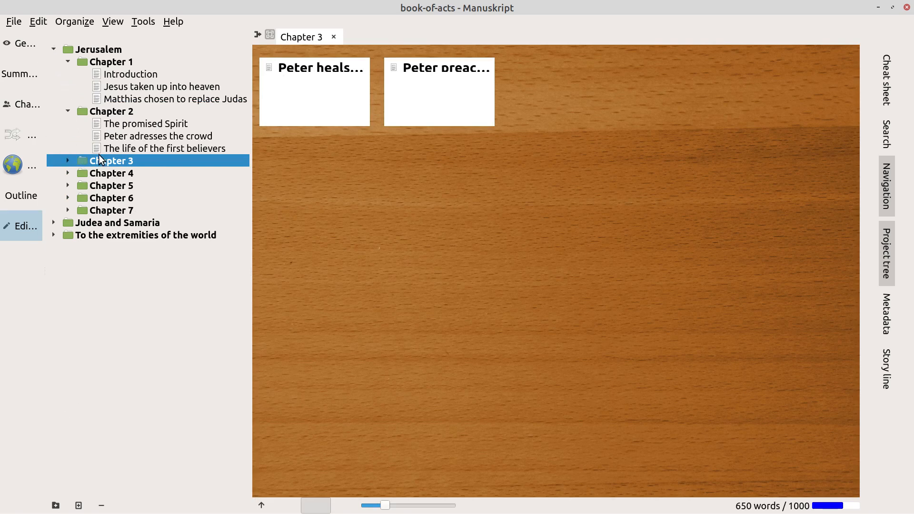
click(121, 176)
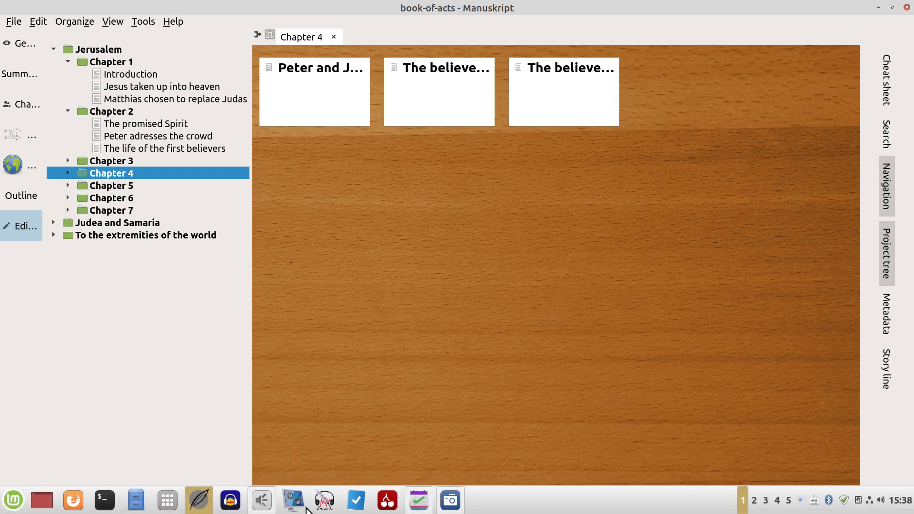
click(167, 503)
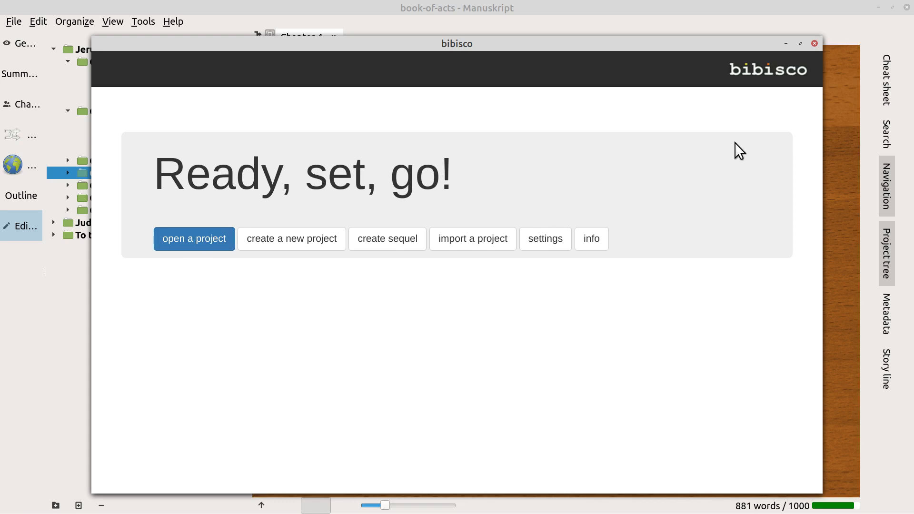
click(815, 44)
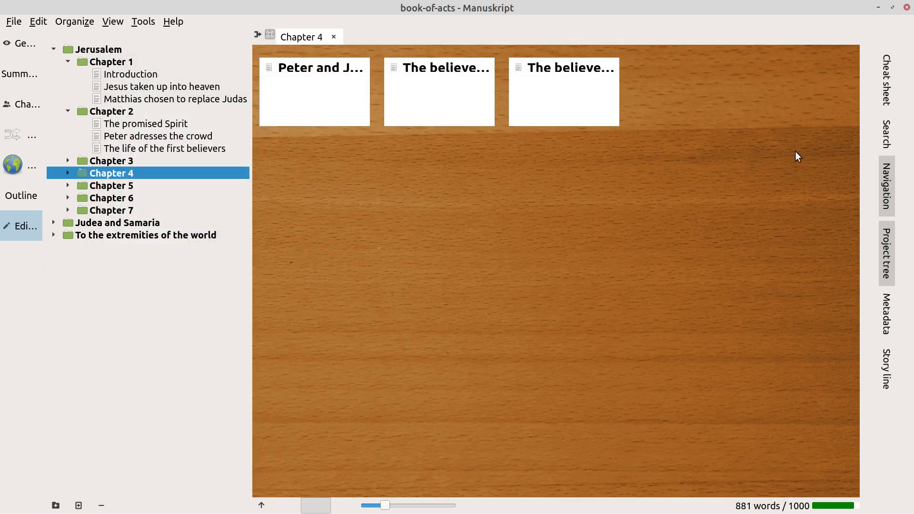
Expand down to Chapter 13 and open Saul and Barnabas are sent, Cyprus, then Psidian Antioch
click(54, 223)
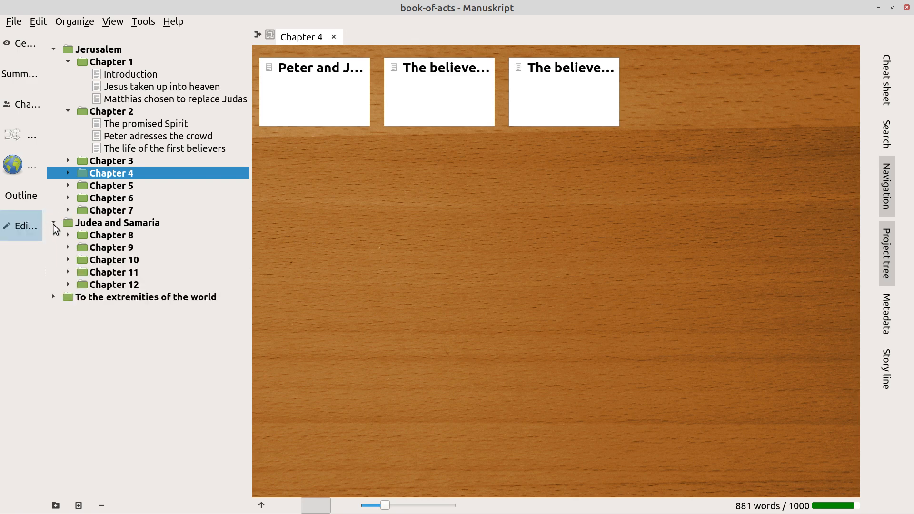
click(53, 297)
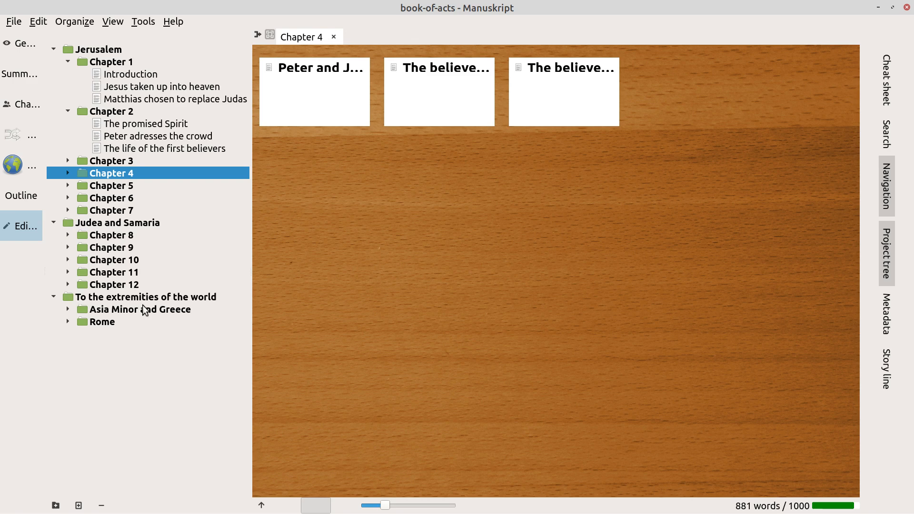
click(67, 310)
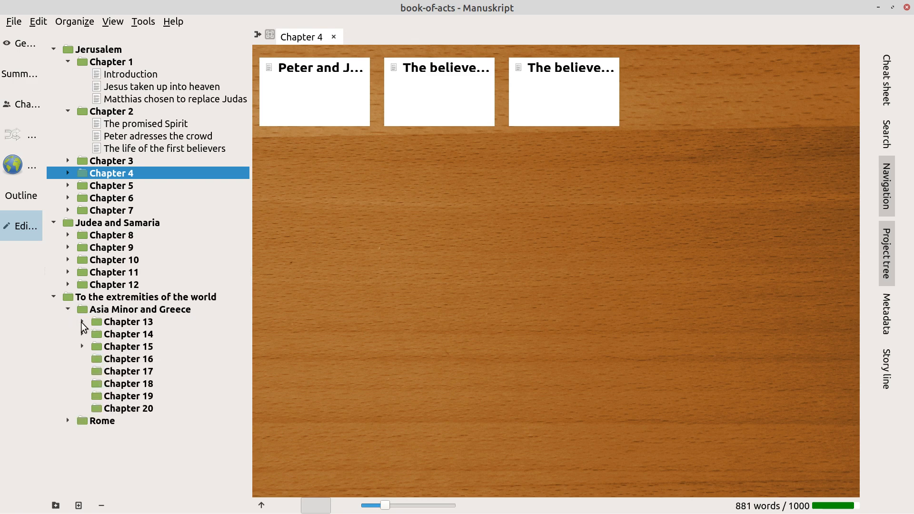
click(82, 322)
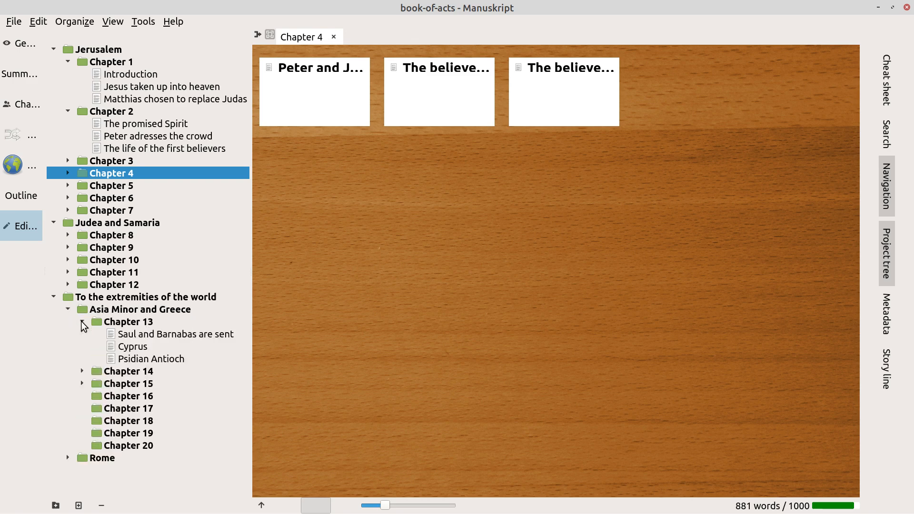
click(140, 326)
click(144, 338)
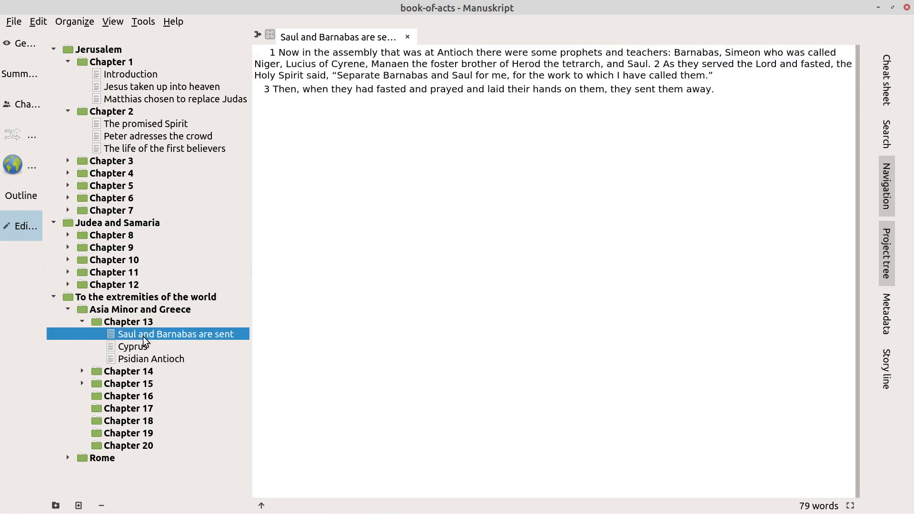
click(129, 350)
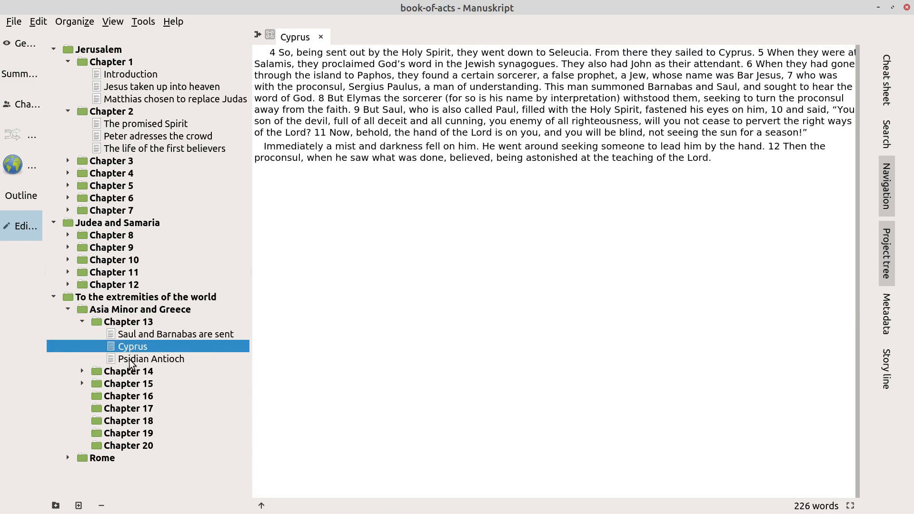
click(130, 361)
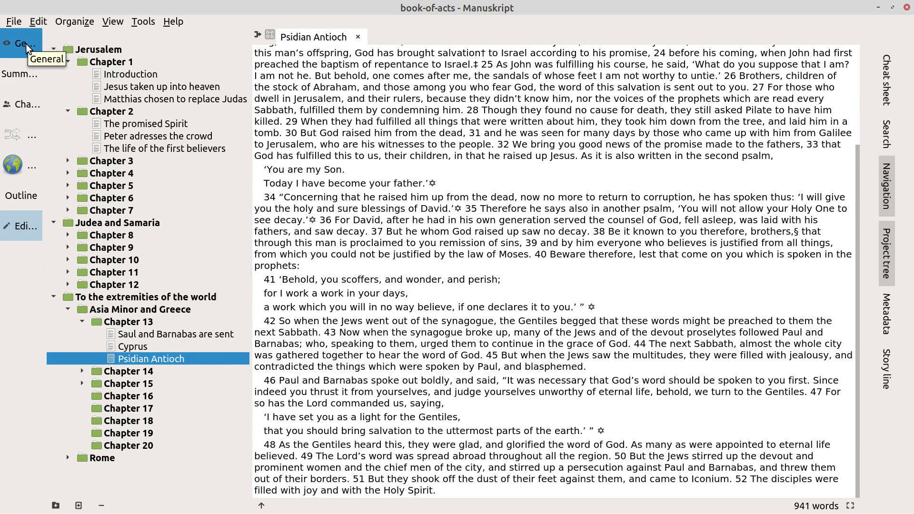
View the Summary, General, Characters and World pages, ending on the three-part Outline
click(22, 69)
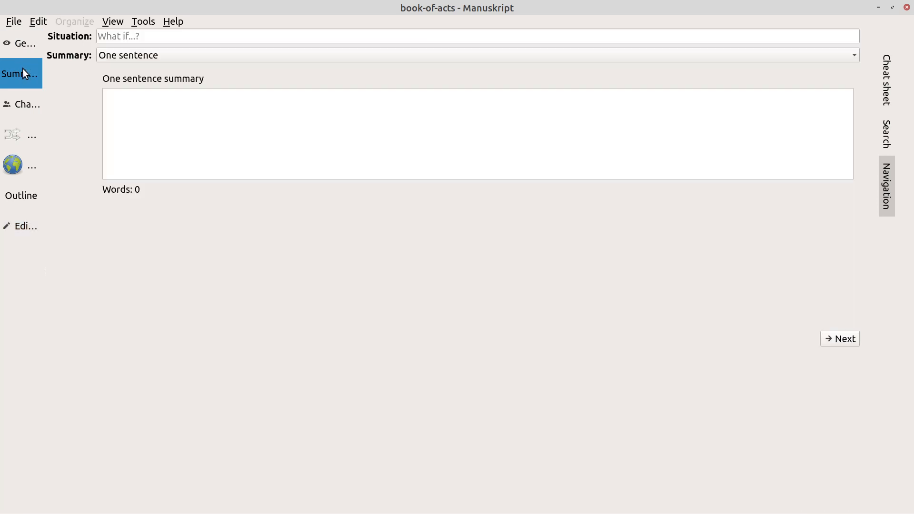
click(22, 43)
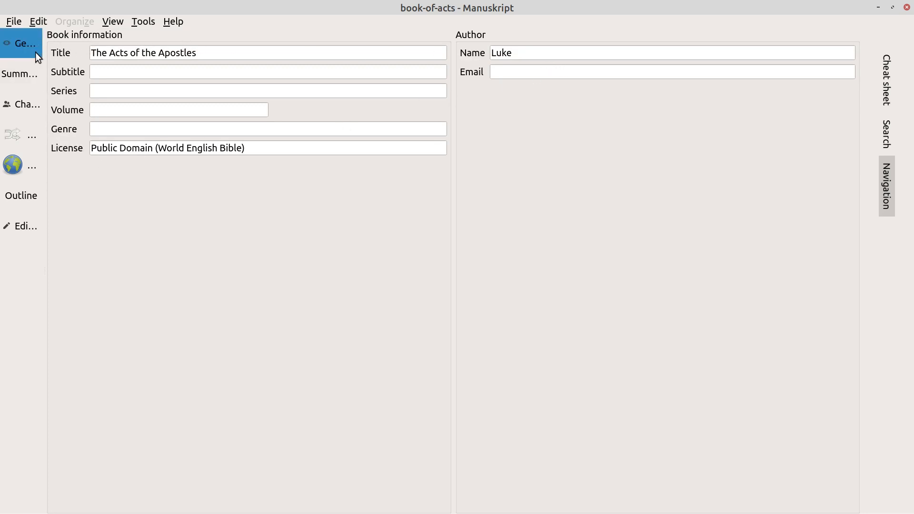
click(28, 108)
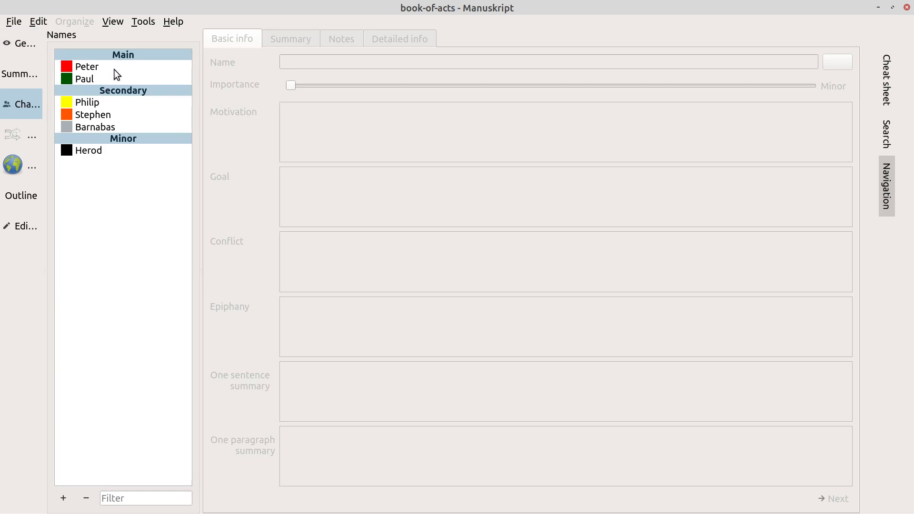
click(28, 166)
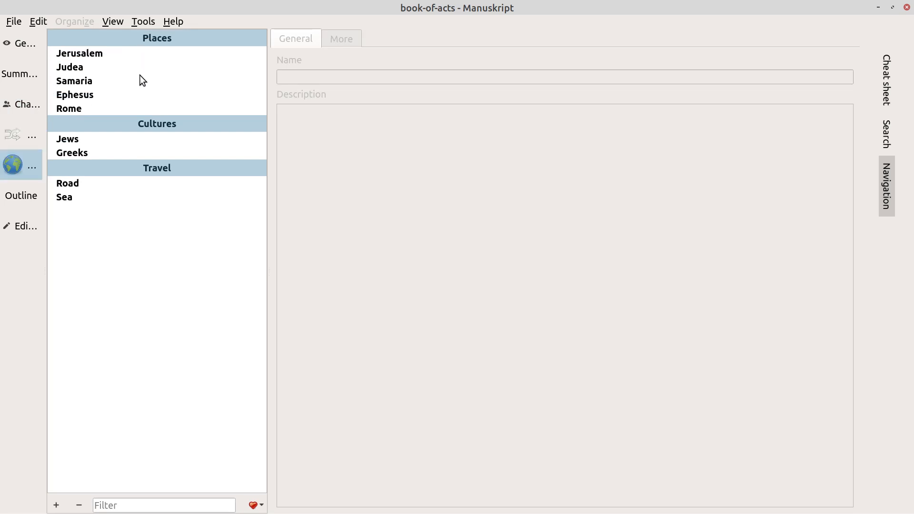
click(18, 202)
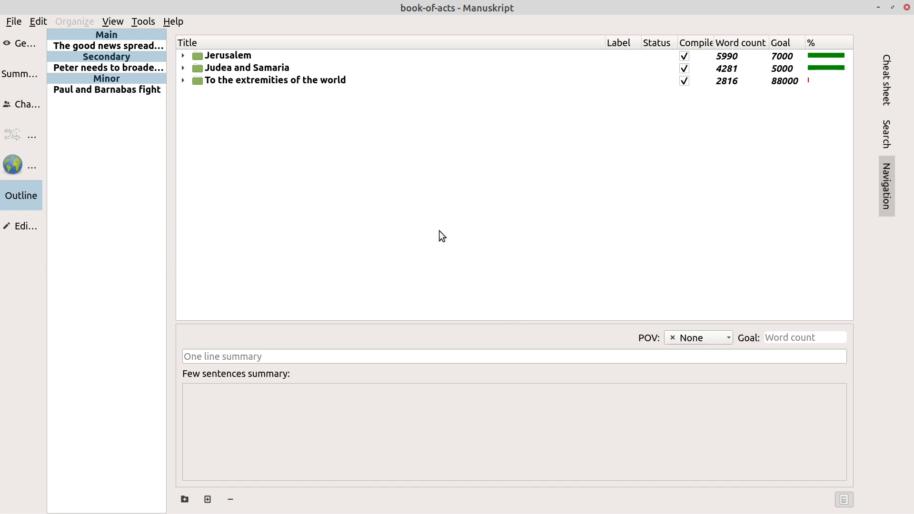
Back in the Psidian Antioch text, test-type 'Not' after 'You are my Son.' and erase it
click(16, 231)
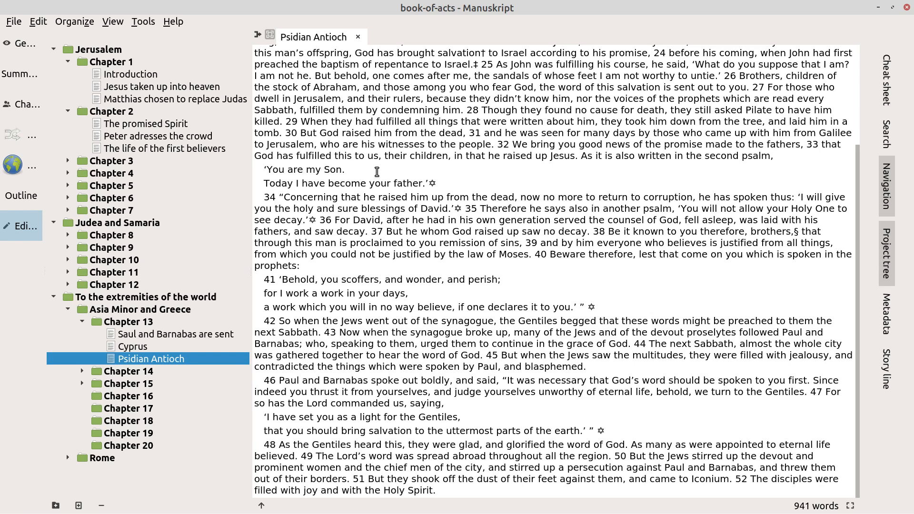
click(377, 168)
text(Not)
key(BackSpace)
key(BackSpace)
key(BackSpace)
key(BackSpace)
Browse the File, Edit, Organize and Tools menus, then quit Manuskript
click(15, 23)
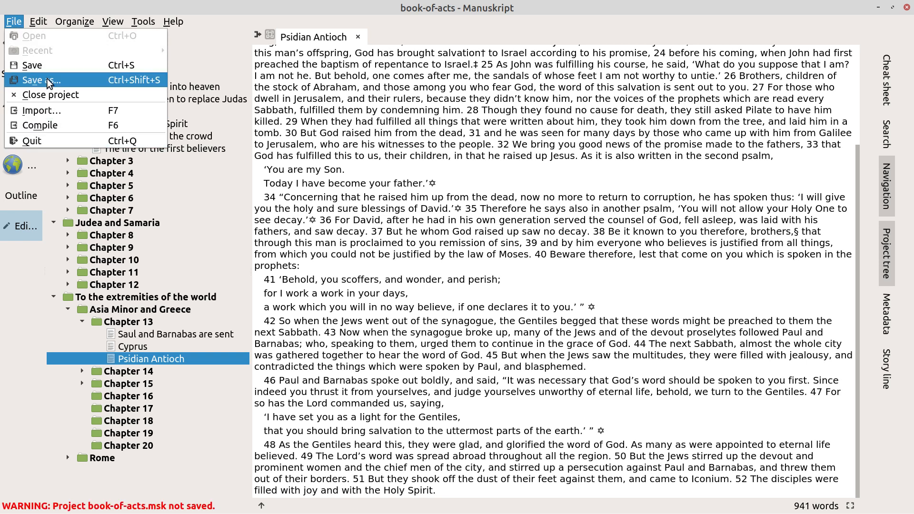
mouse_move(41, 26)
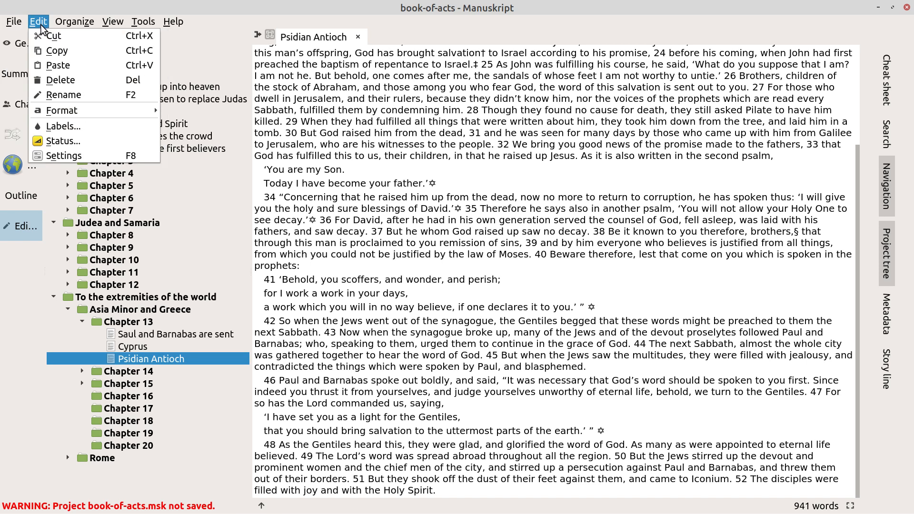
mouse_move(85, 26)
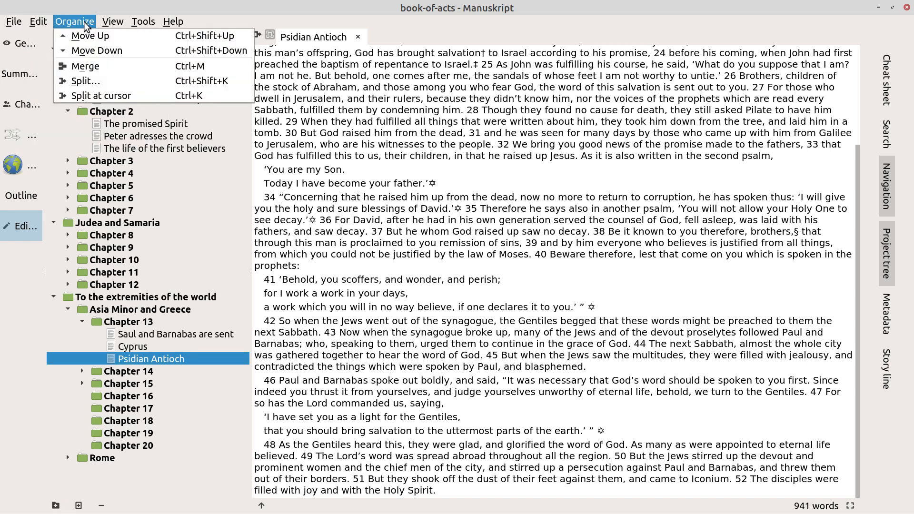
mouse_move(149, 26)
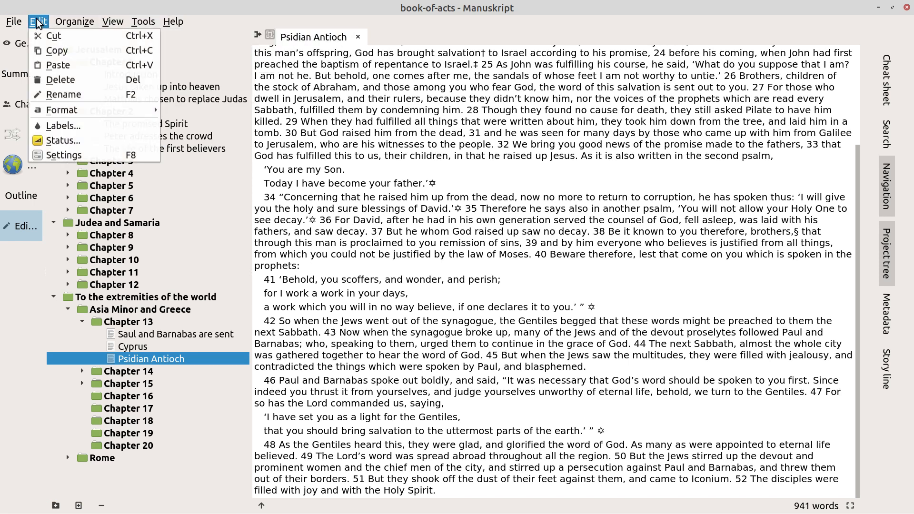
mouse_move(10, 24)
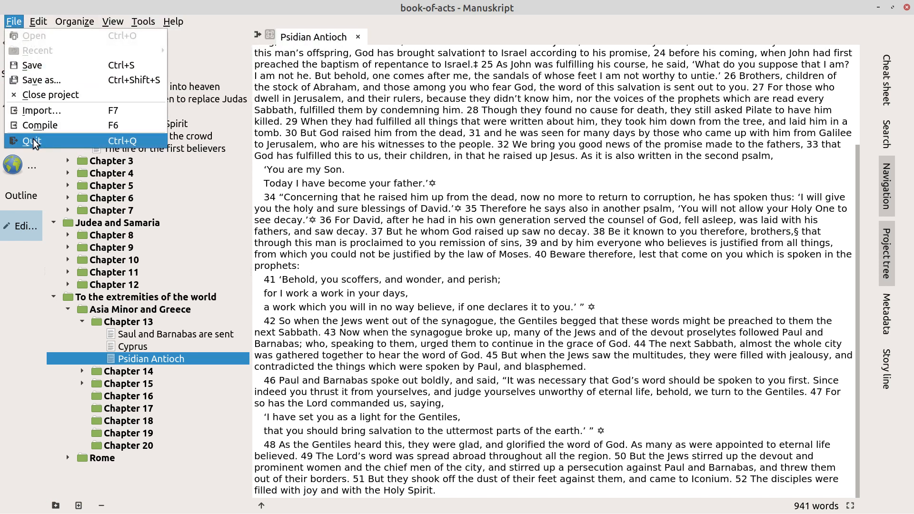
key(Escape)
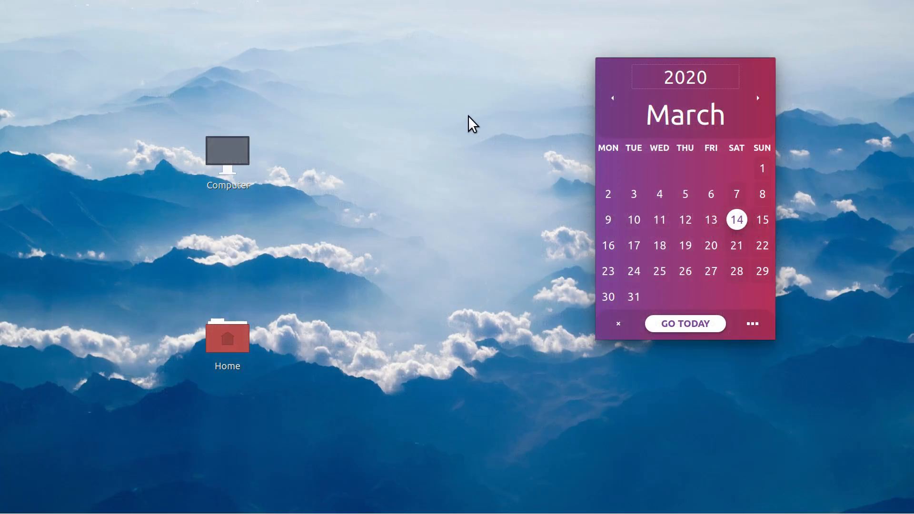
Relaunch Manuskript from the taskbar launcher
mouse_move(357, 513)
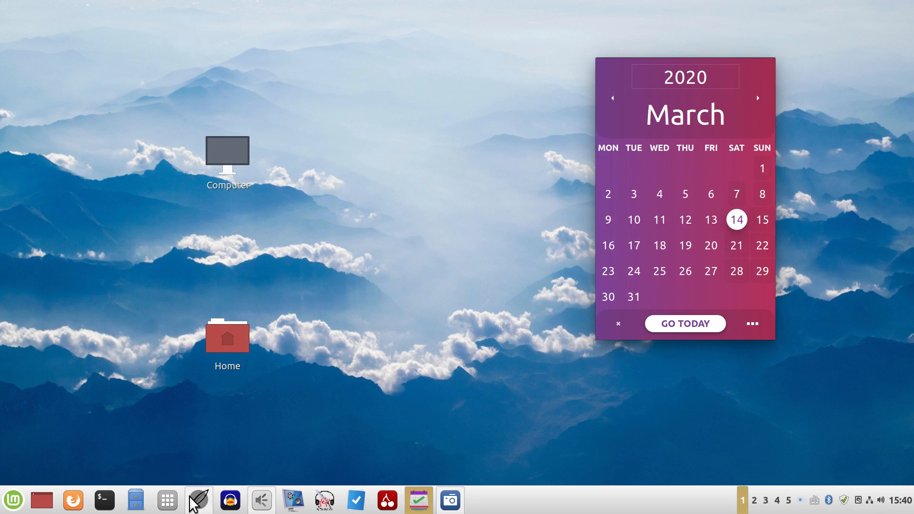
click(200, 500)
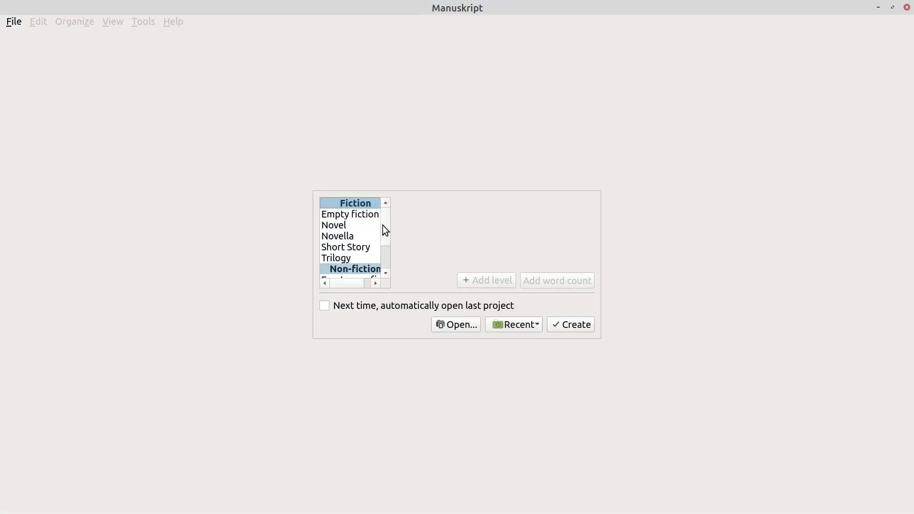
Choose the Novella template (10 chapters, 5 scenes of 500 words) and start creating the project
drag(382, 225, 383, 245)
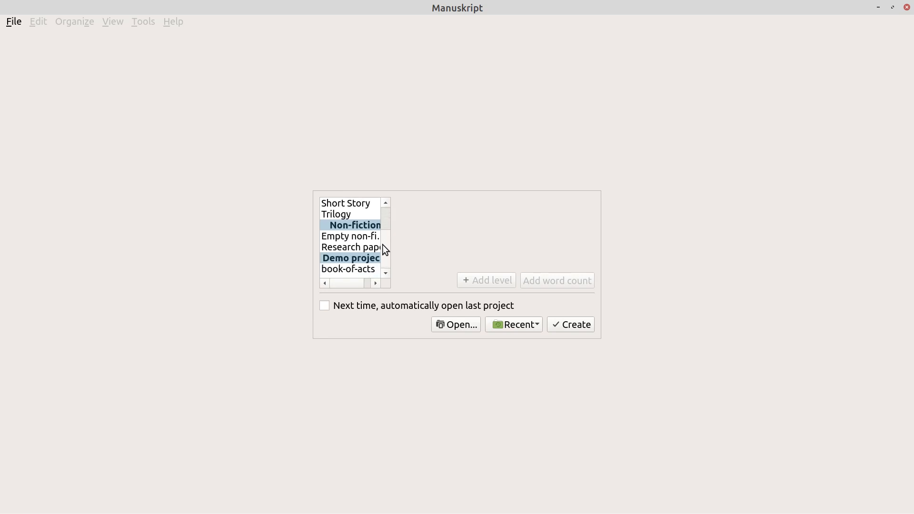
scroll(383, 245, up, 1)
scroll(385, 240, up, 1)
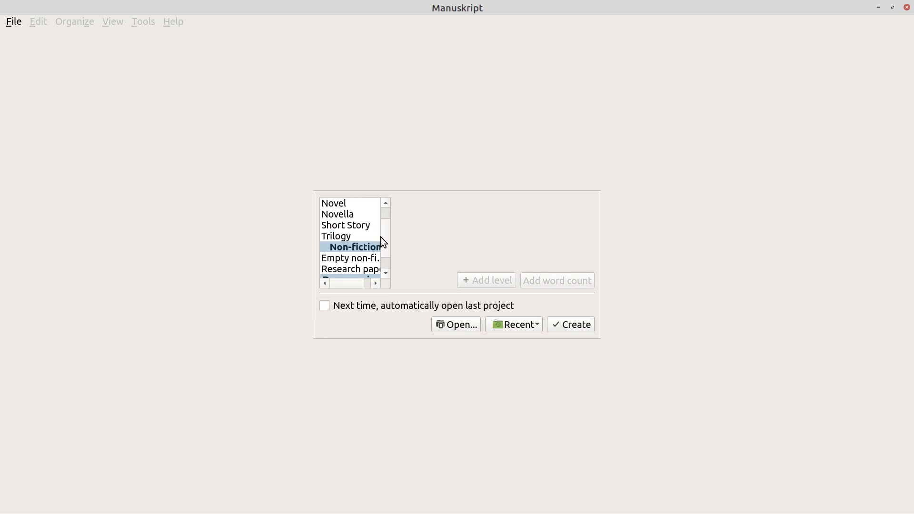
click(356, 216)
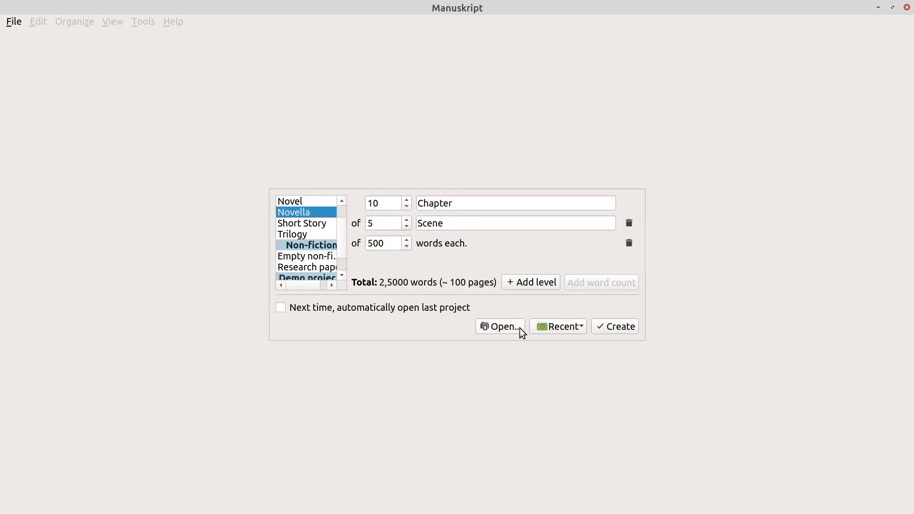
click(581, 326)
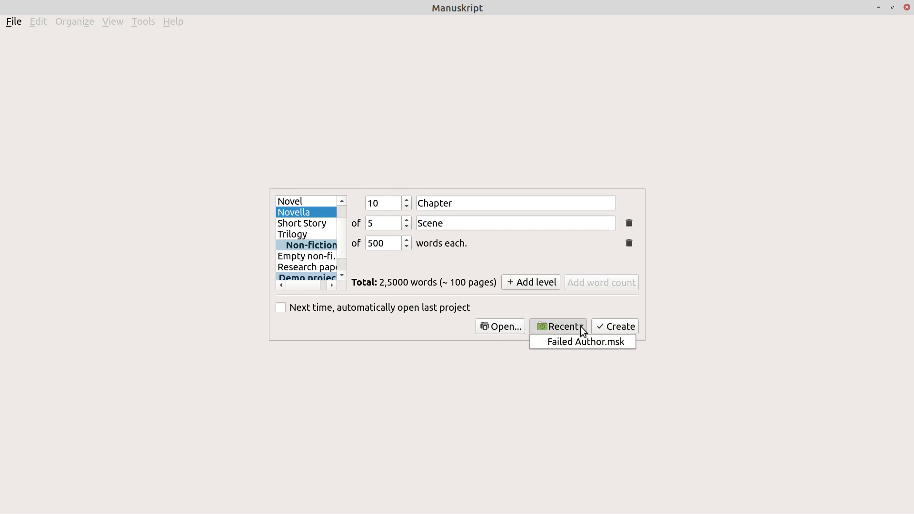
click(510, 326)
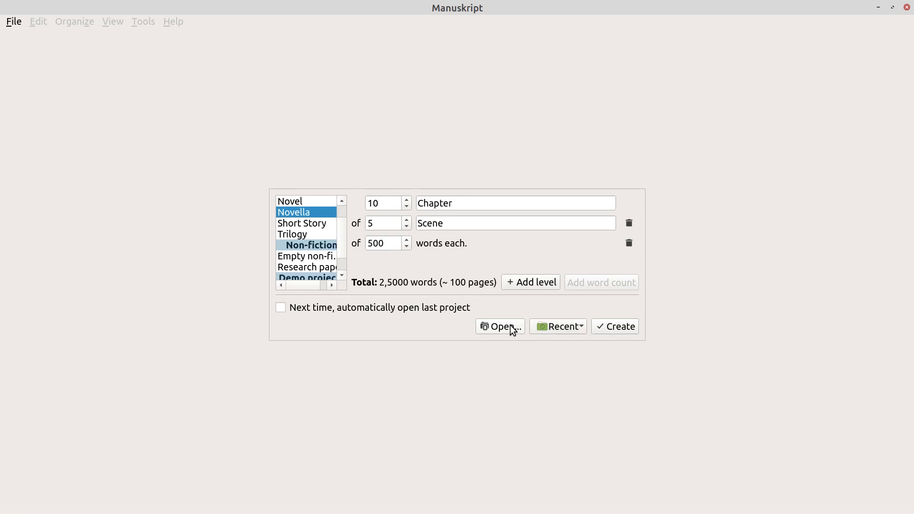
click(510, 326)
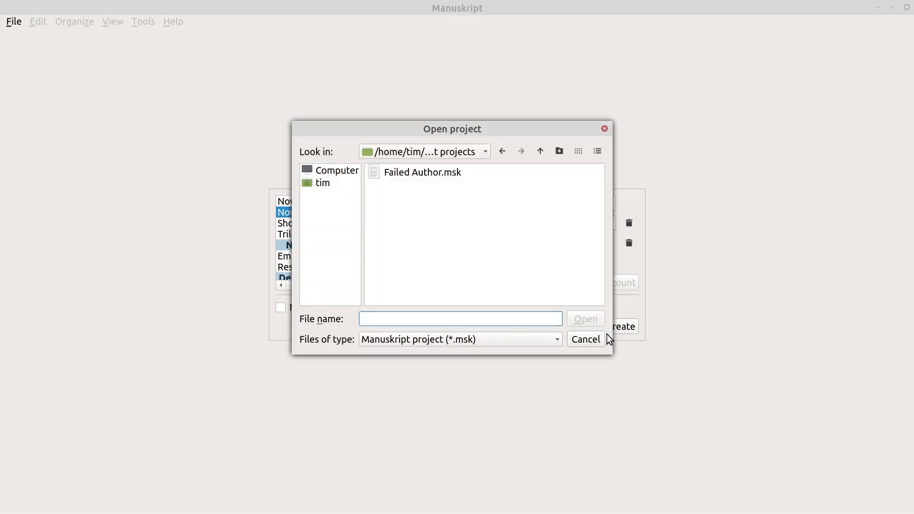
click(596, 342)
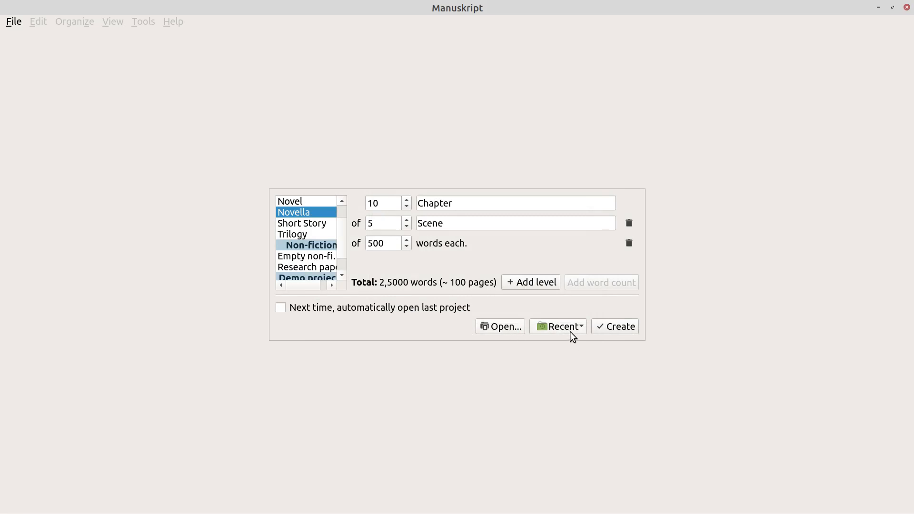
click(618, 331)
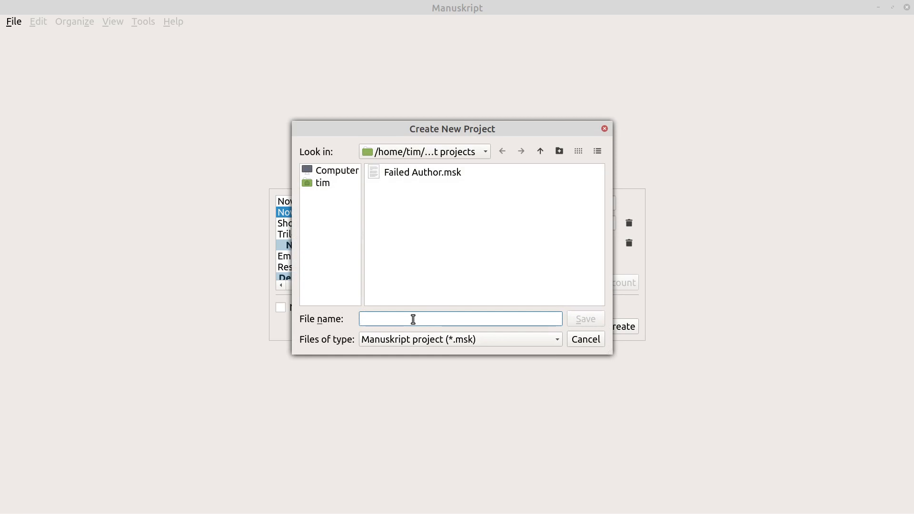
Save the new project file as 'Going astray'
text(Going )
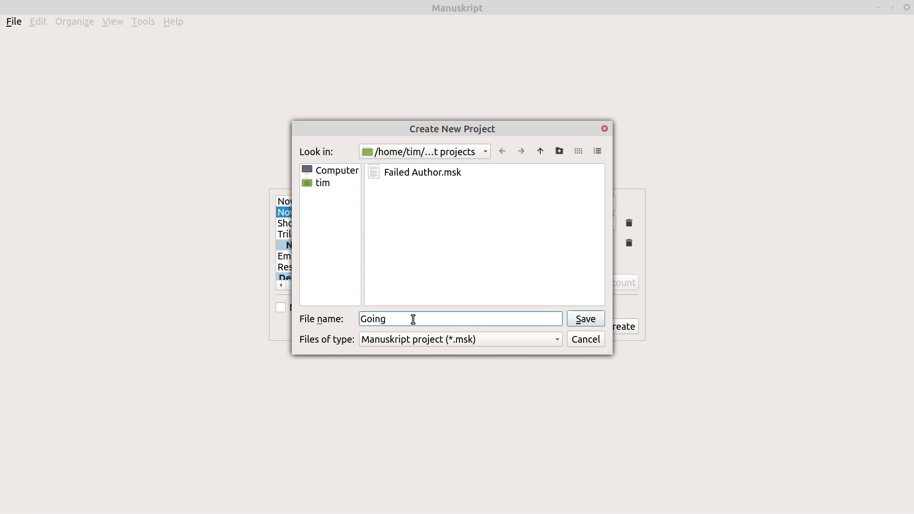
text(astray)
click(584, 323)
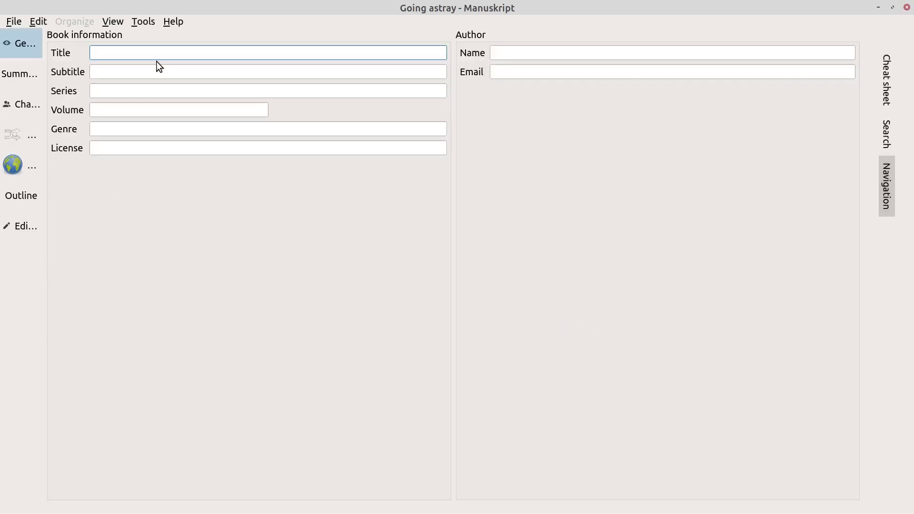
Complete the title 'Going Astray', then enter the author's name and e-mail address
text(Going Astray)
click(531, 53)
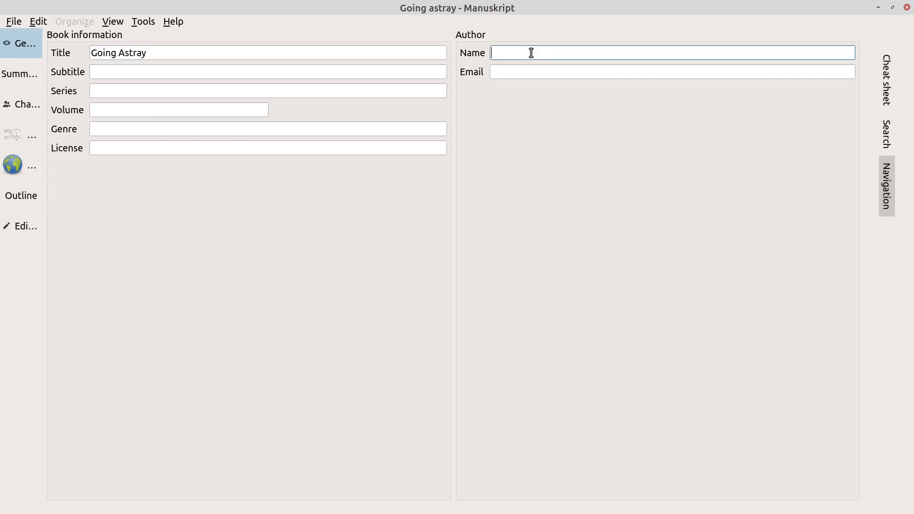
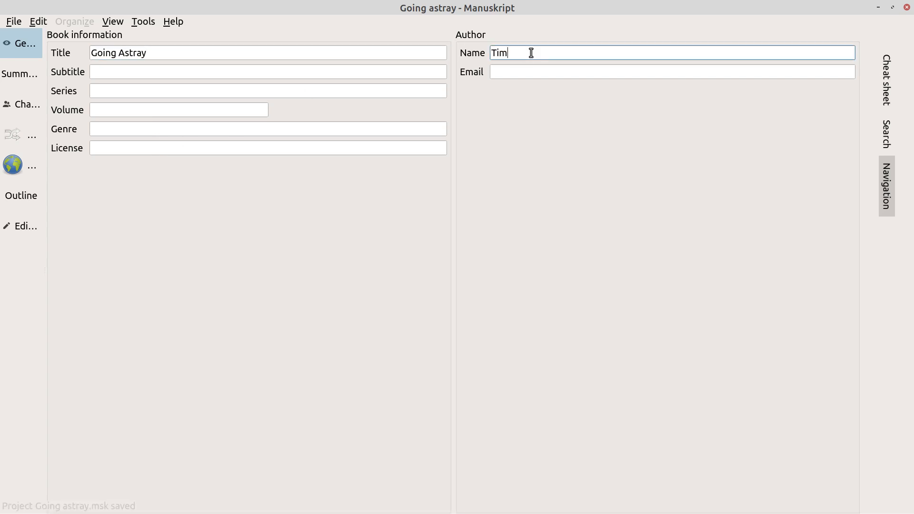
click(516, 74)
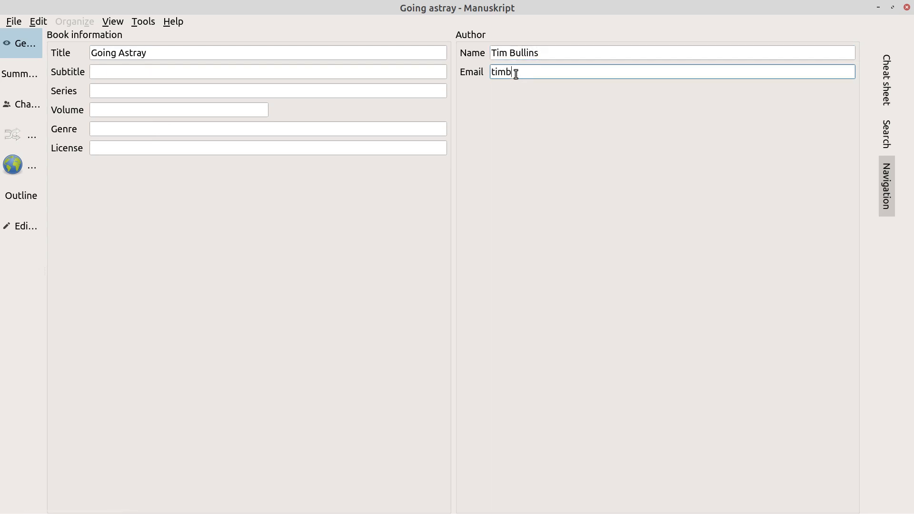
Set the story situation to 'A married man goes astray with another MAN'
click(25, 64)
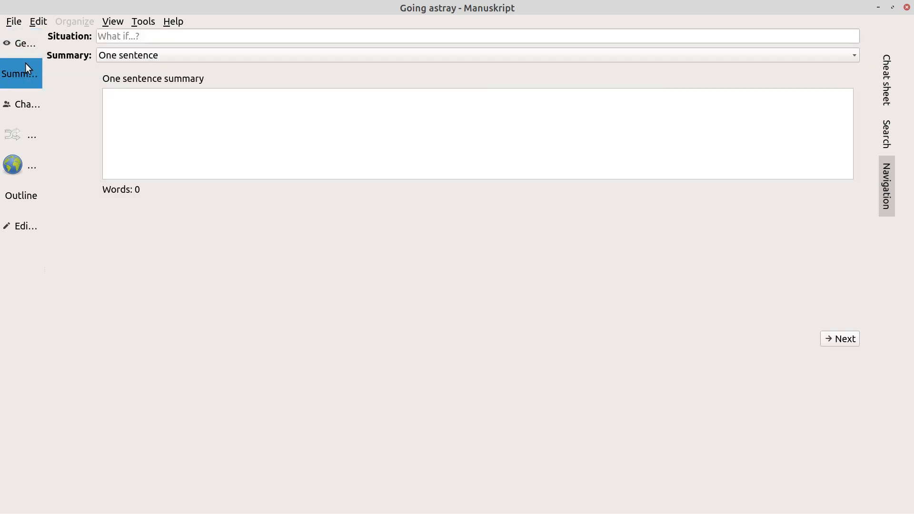
click(156, 35)
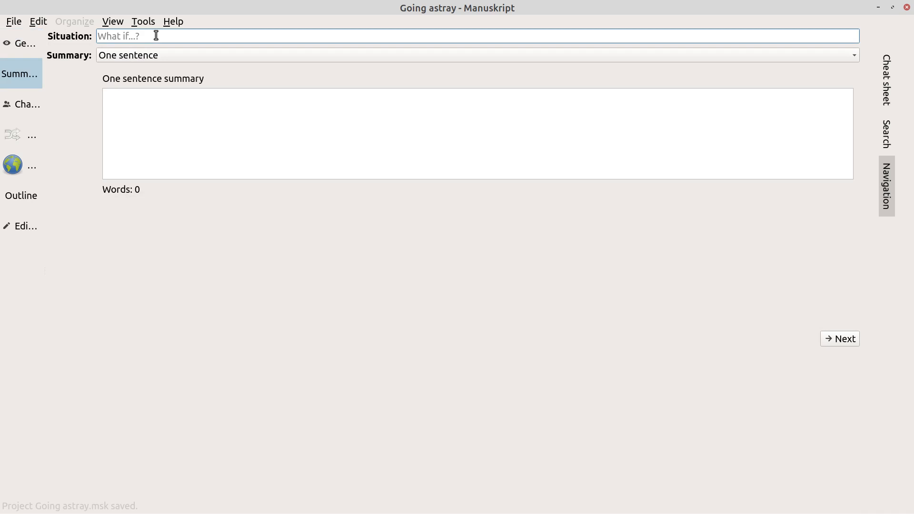
text(A married ma)
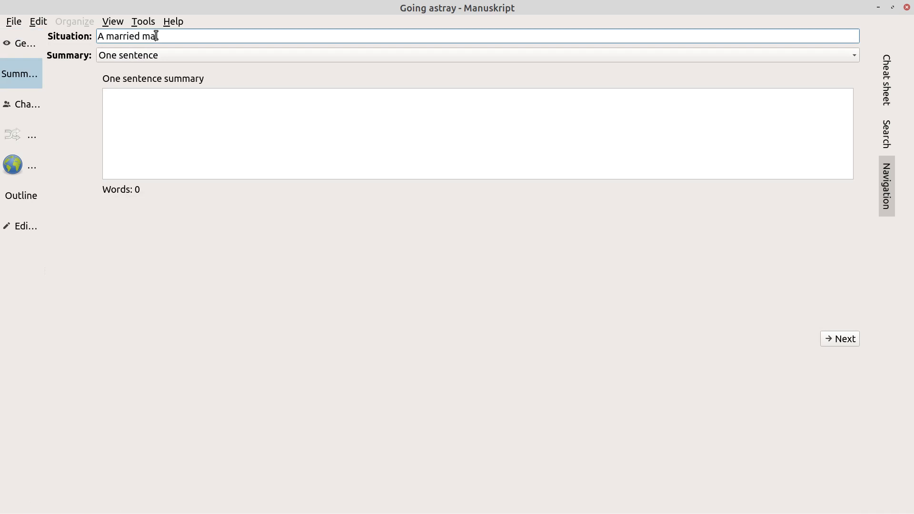
text(n goes astray with another )
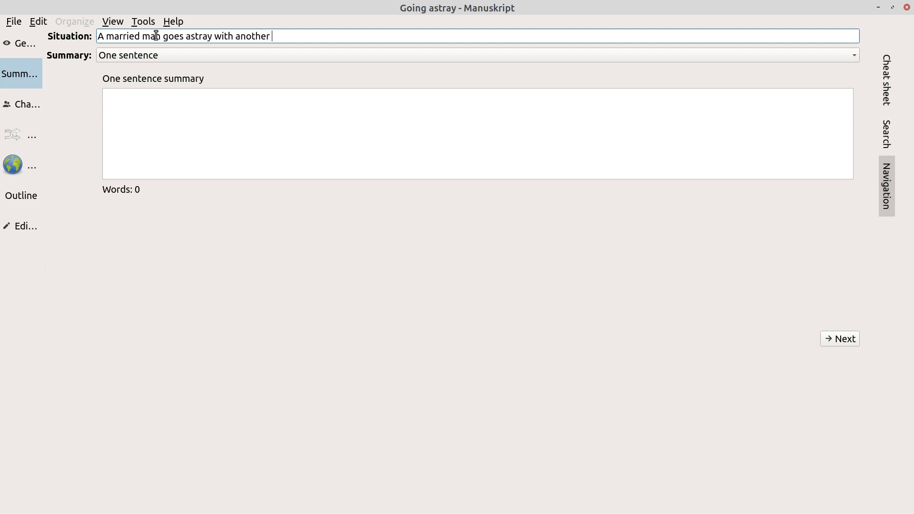
text(MAN)
Write the one-sentence summary 'Joe is happily married until one day is meats John at the gym'
click(156, 107)
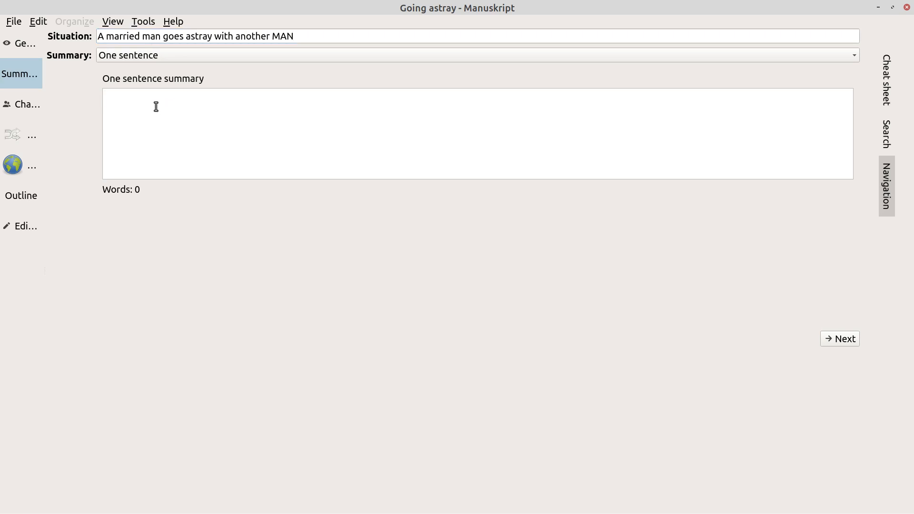
text(Joe is happily mar)
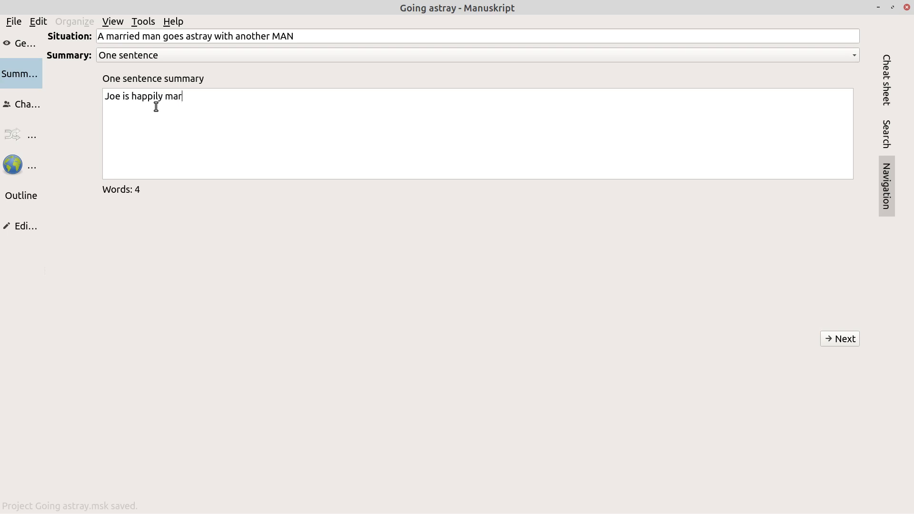
text(ried until)
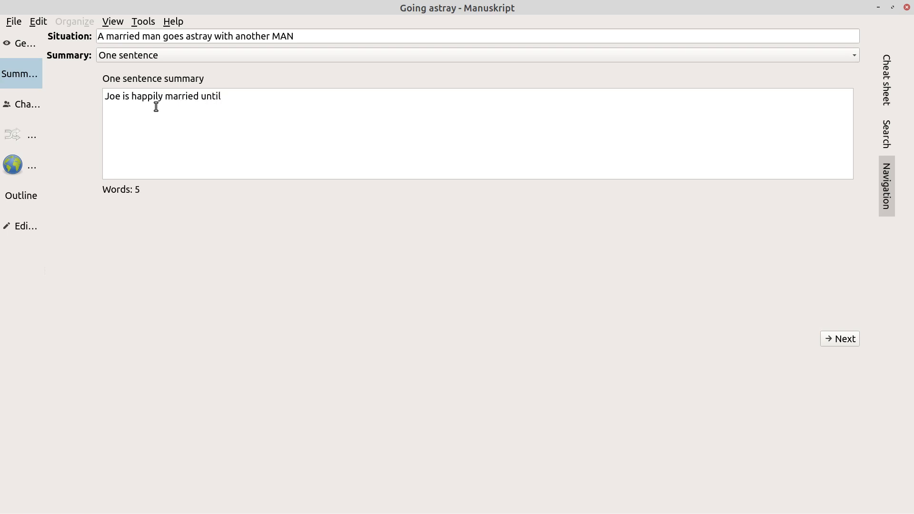
text( one day is)
text( mea)
text(ts)
text( John)
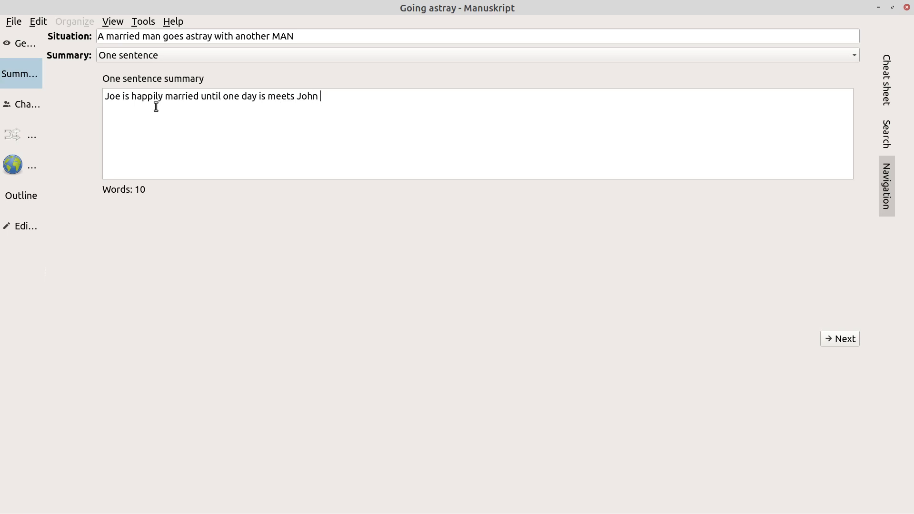
text( at the gym.)
click(835, 340)
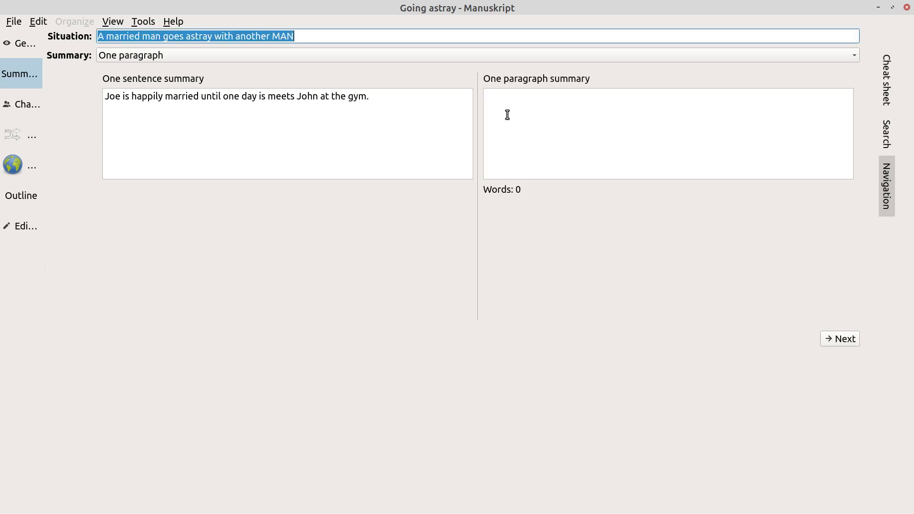
Reuse the sentence as the paragraph summary, extending it with 'where John takes a fancy to Joe and they have a trist in the steam room'
click(425, 106)
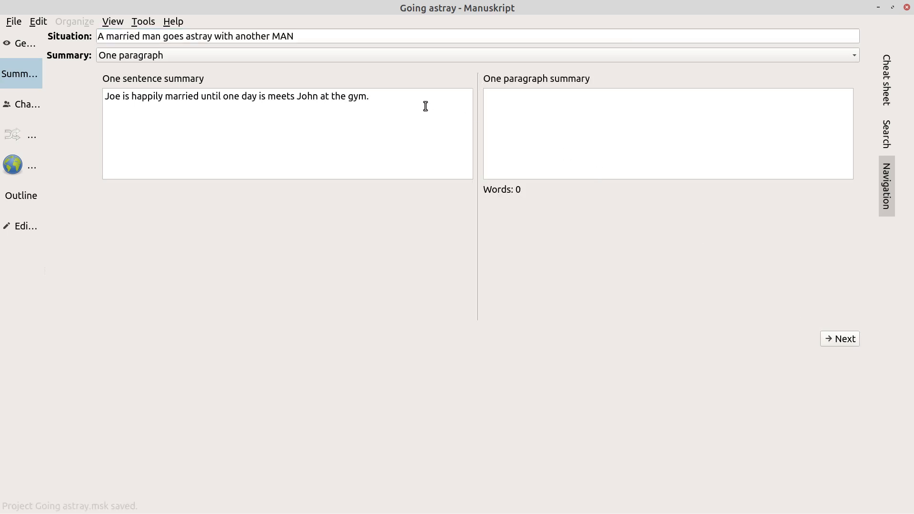
triple_click(425, 106)
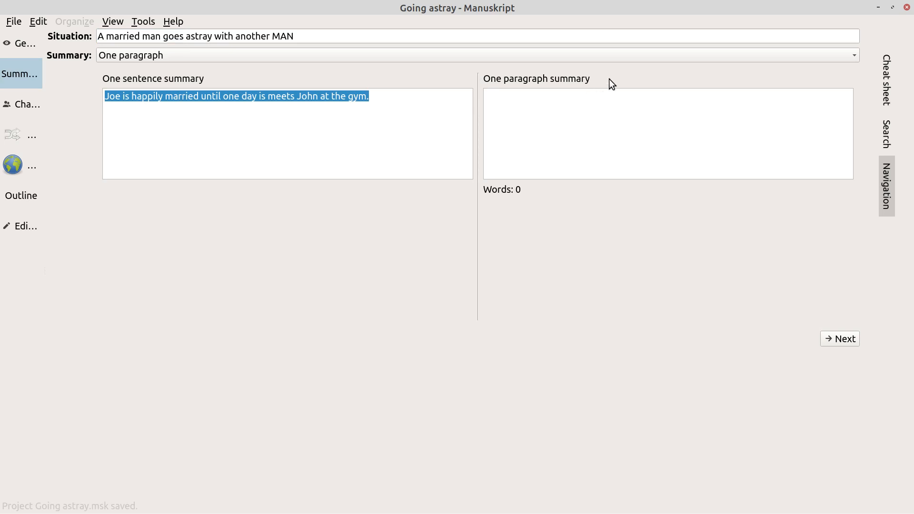
text(Joe is happily married until one day is meets John at the gym.)
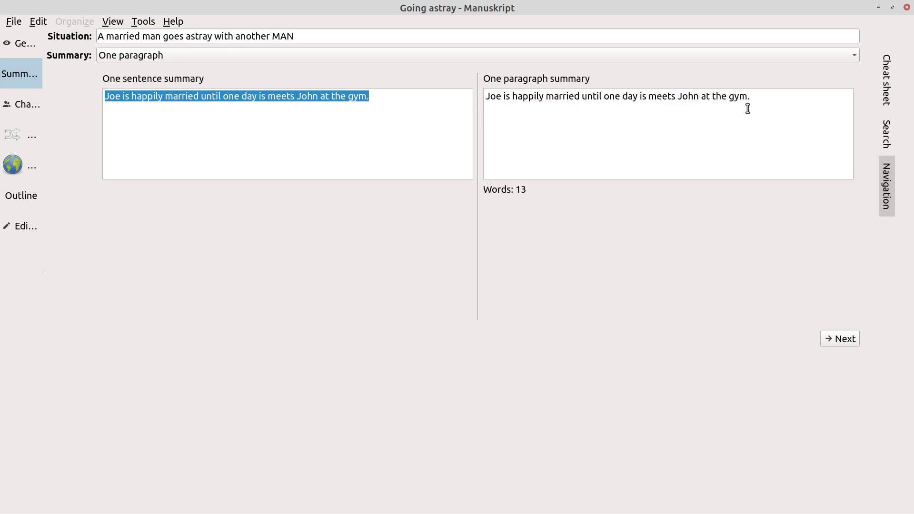
key(BackSpace)
text(where John takes a fancy)
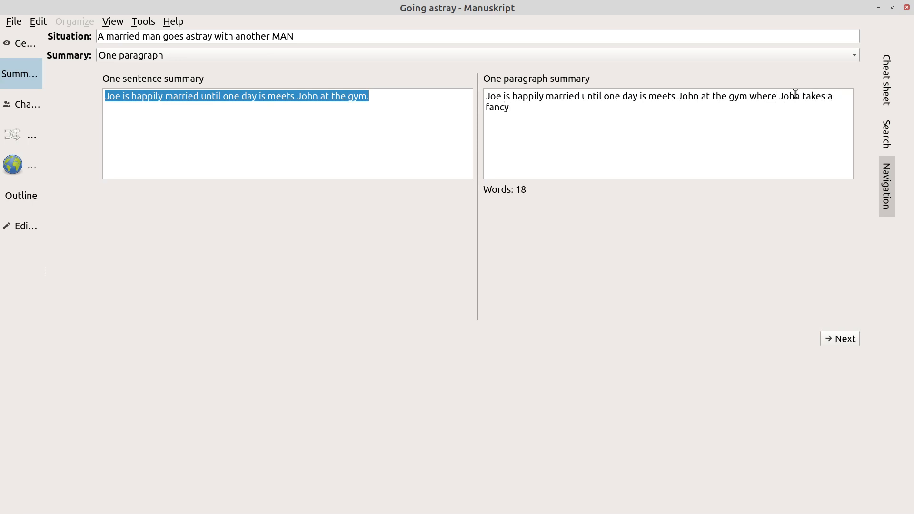
text( to Joe and)
text(they have a)
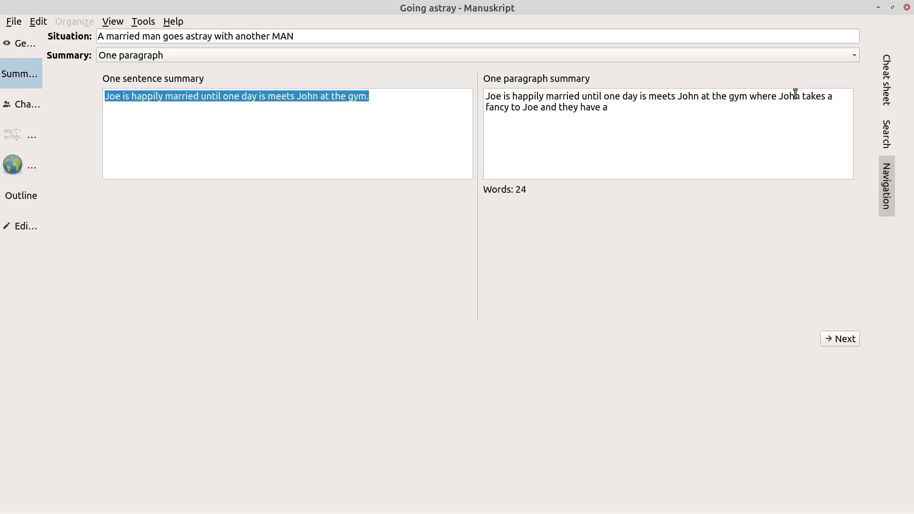
text( rede)
key(BackSpace)
key(BackSpace)
key(BackSpace)
key(BackSpace)
text(trist)
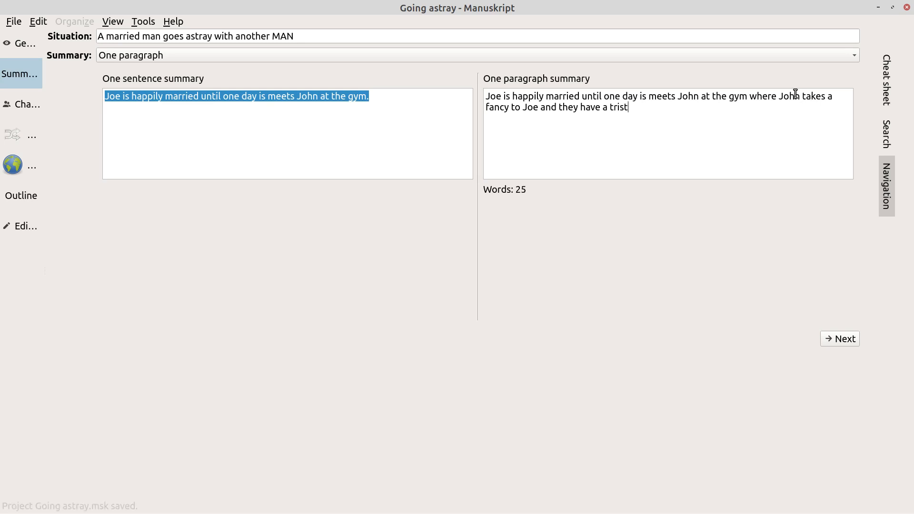
text( in the steam room.)
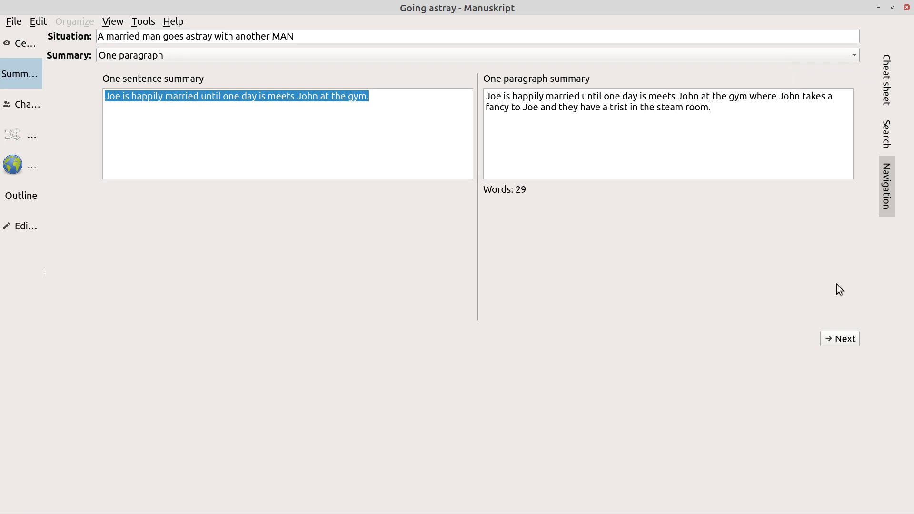
Move to the Characters page and browse its Main, Secondary and Minor importance groups
click(842, 340)
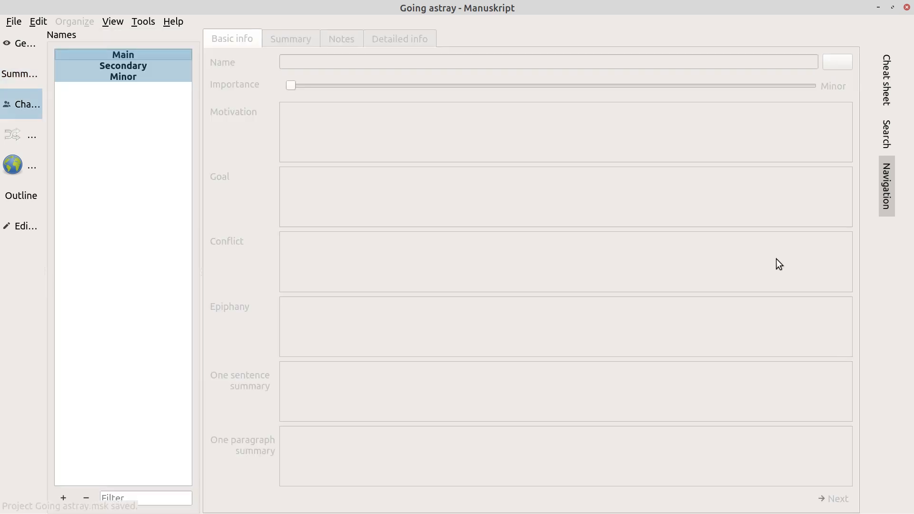
click(164, 51)
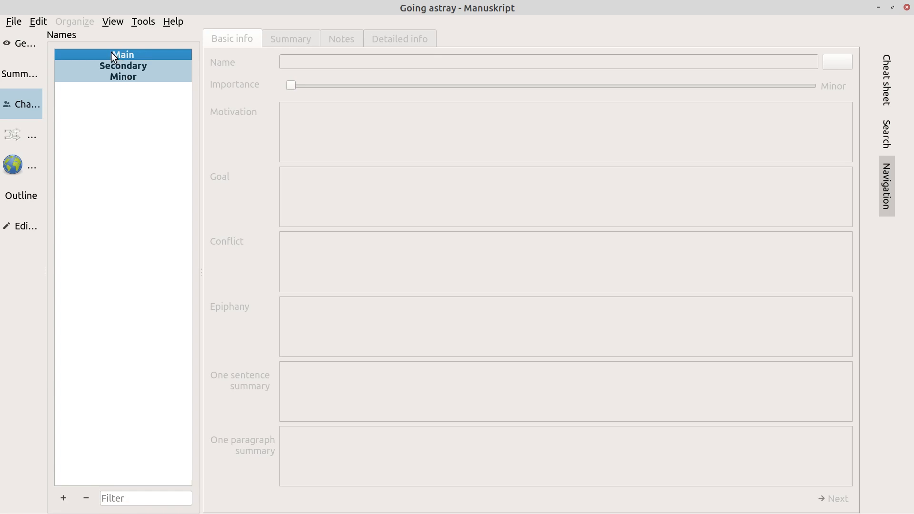
click(115, 64)
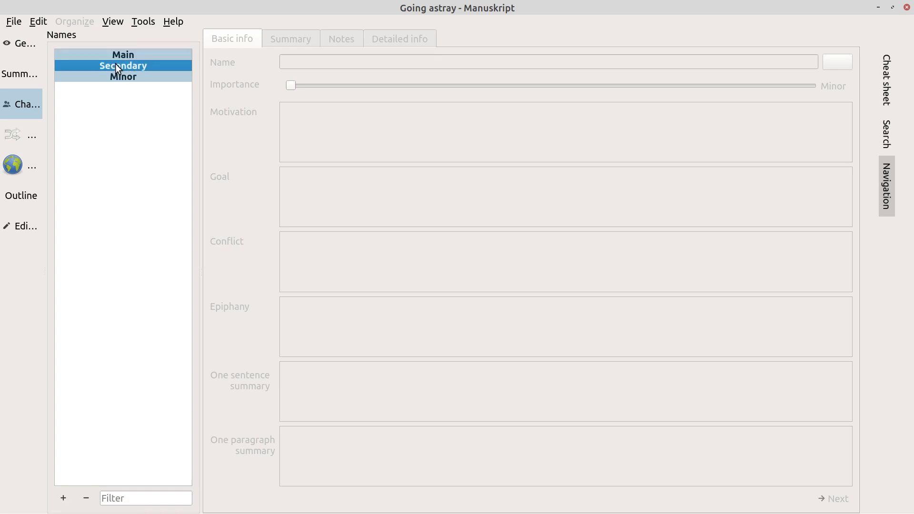
click(125, 57)
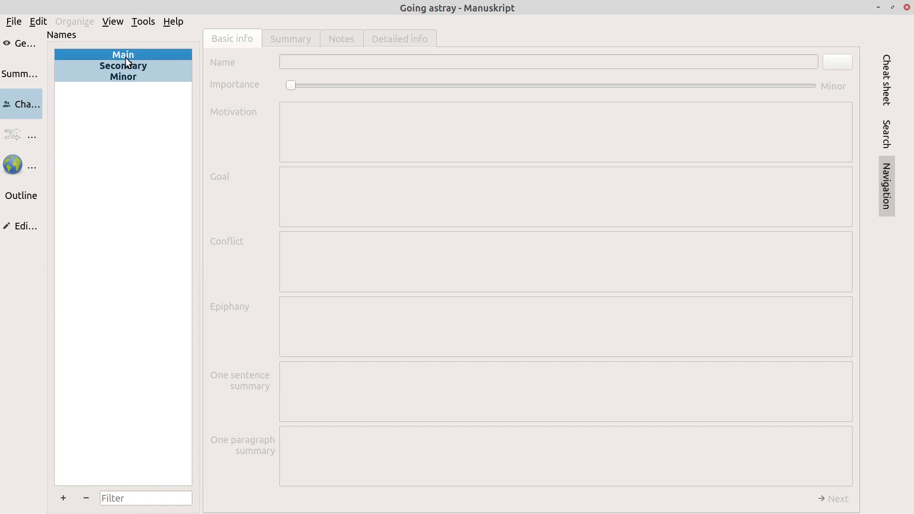
key(Down)
key(Down)
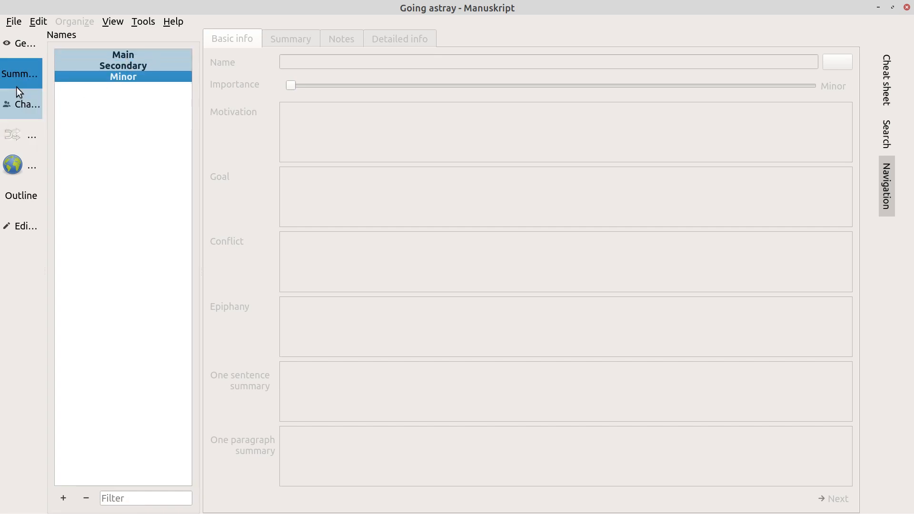
click(123, 55)
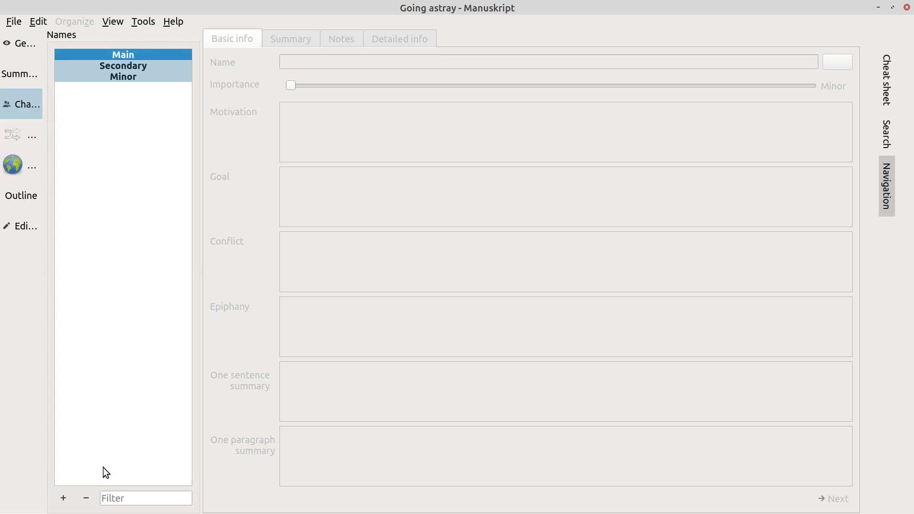
Create the first character, Joe, and add a second blank character below him
click(63, 498)
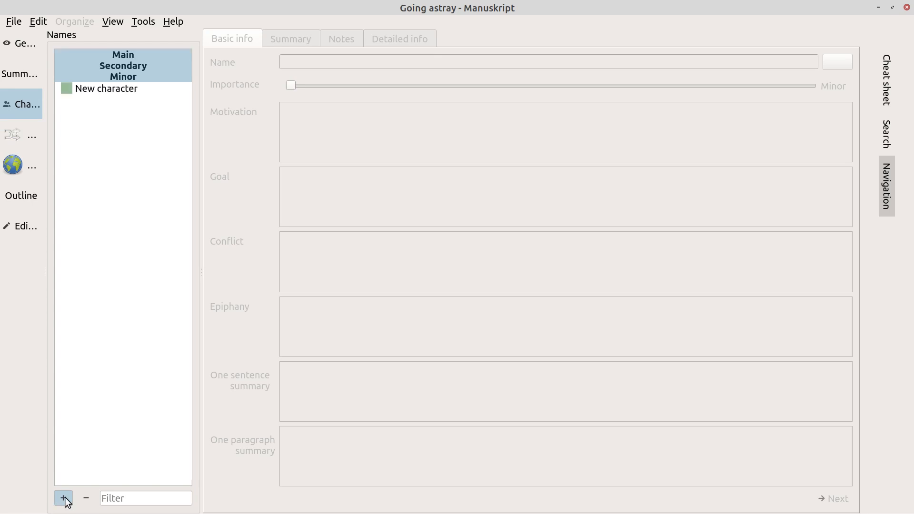
click(130, 90)
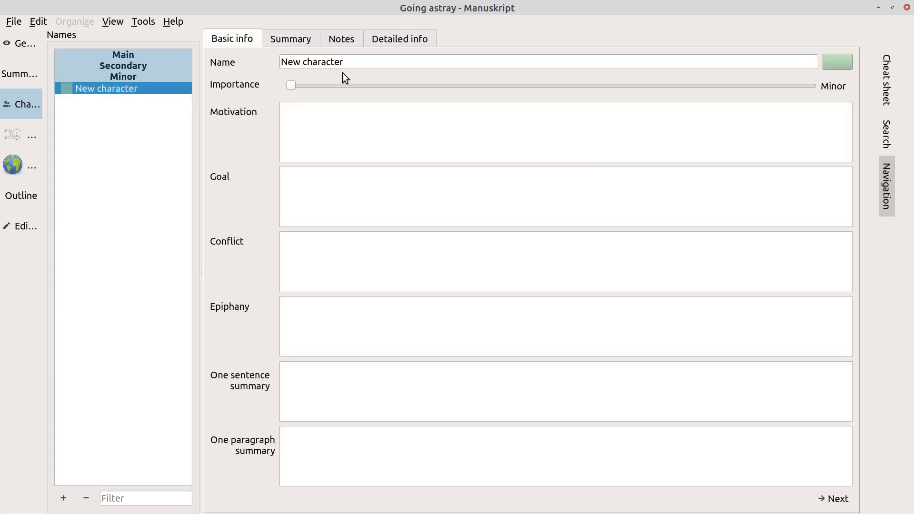
click(360, 62)
key(BackSpace)
key(BackSpace)
key(BackSpace)
key(BackSpace)
key(BackSpace)
key(BackSpace)
key(BackSpace)
key(BackSpace)
key(BackSpace)
key(BackSpace)
key(BackSpace)
key(BackSpace)
key(BackSpace)
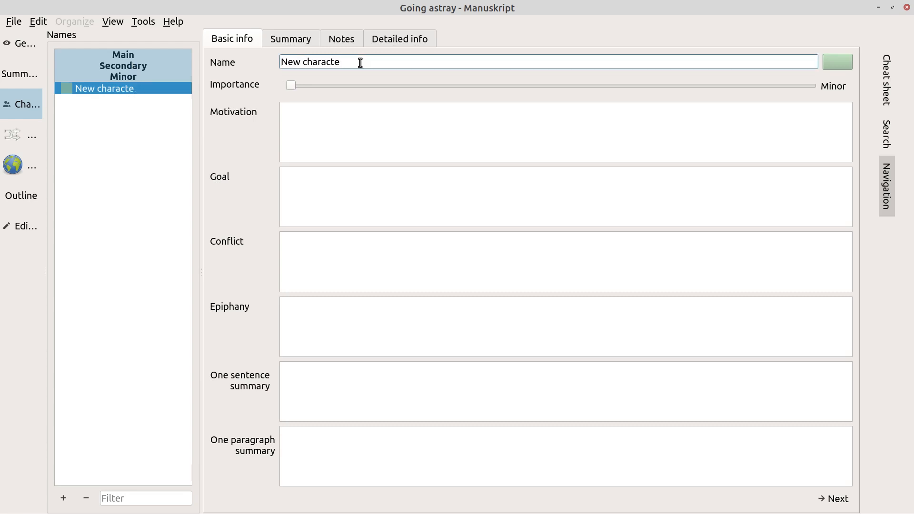
text(Joe)
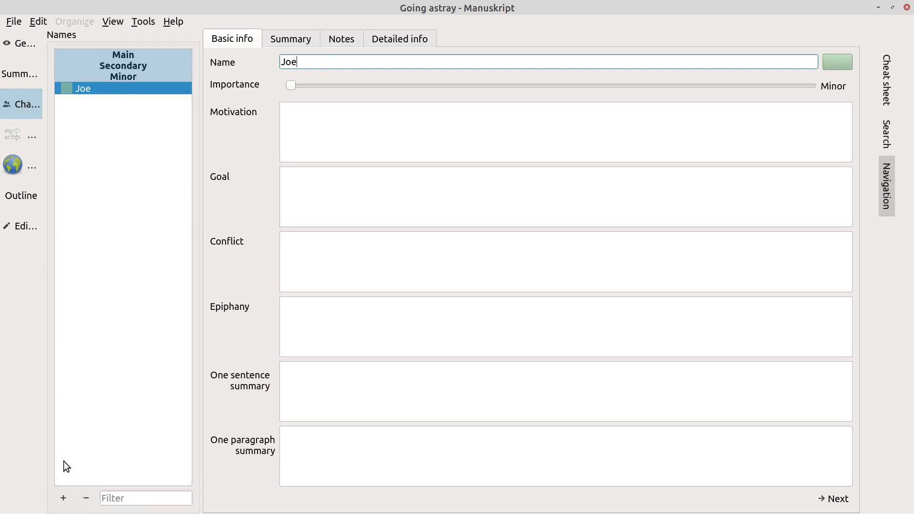
click(64, 500)
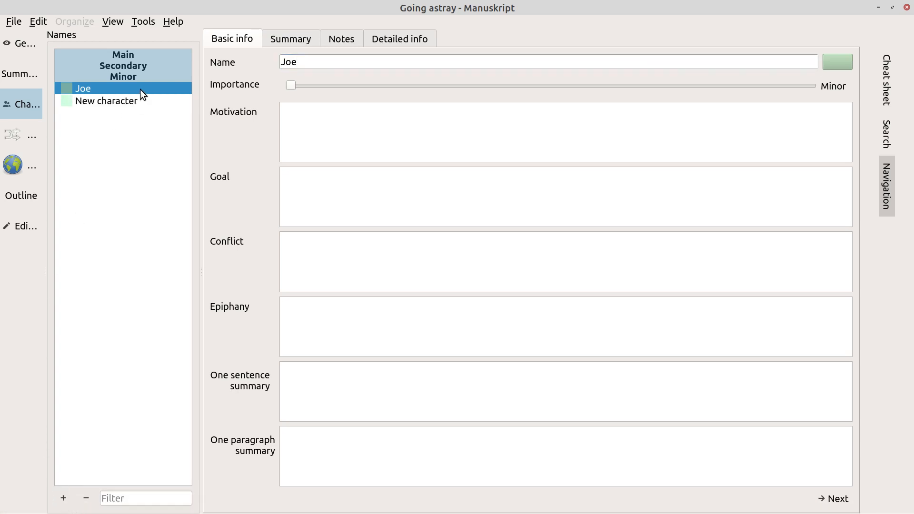
Rename the placeholder character to John, briefly checking the Summary view before returning
click(133, 101)
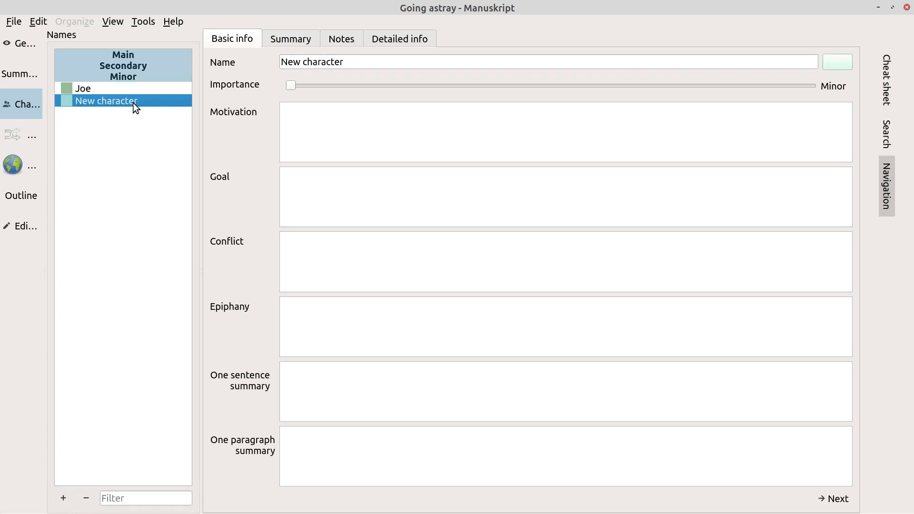
click(371, 64)
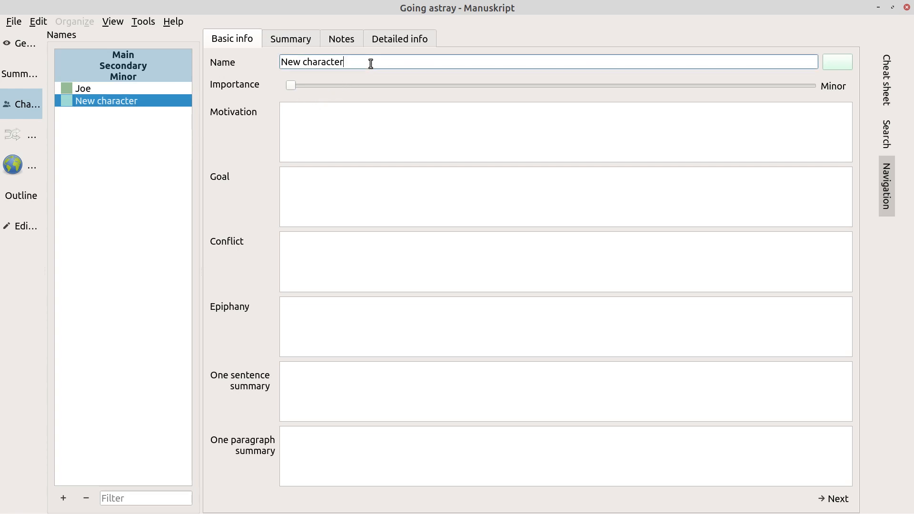
key(BackSpace)
key(BackSpace)
key(BackSpace)
key(BackSpace)
key(BackSpace)
key(BackSpace)
key(BackSpace)
key(BackSpace)
key(BackSpace)
key(BackSpace)
key(BackSpace)
key(BackSpace)
key(BackSpace)
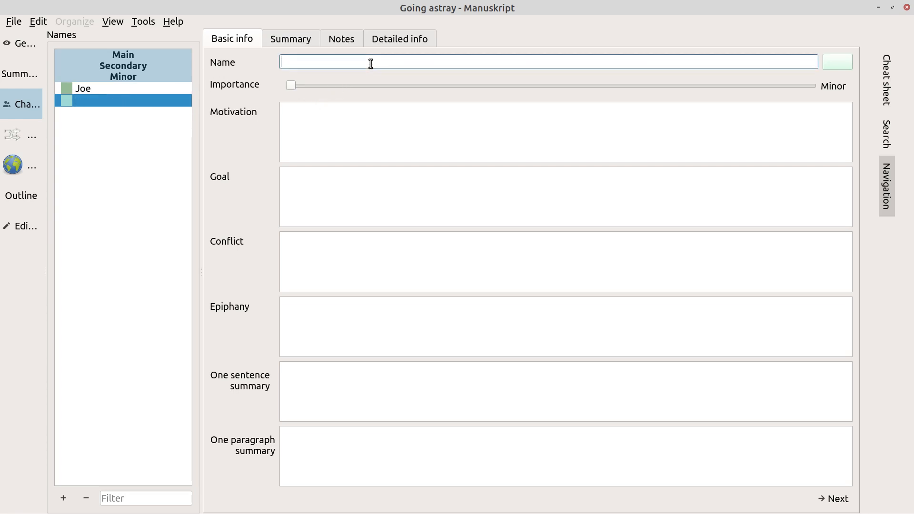
text(John)
click(30, 76)
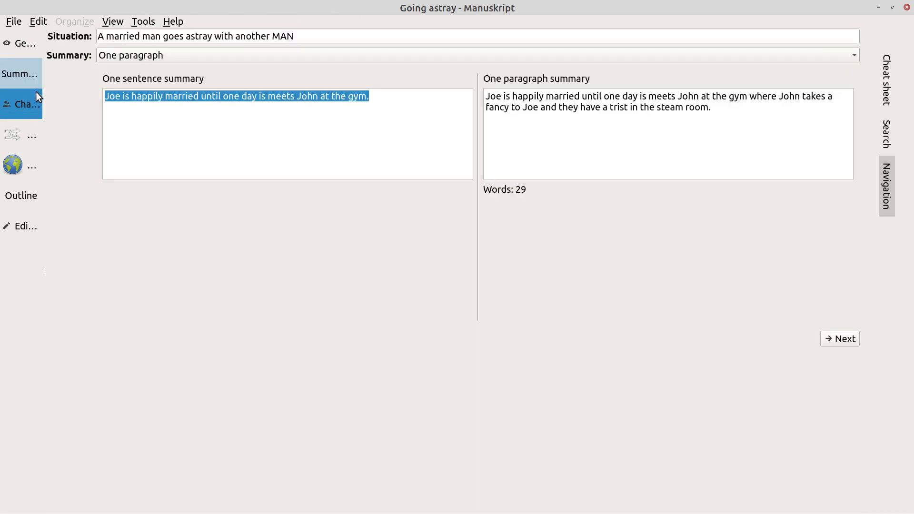
click(36, 91)
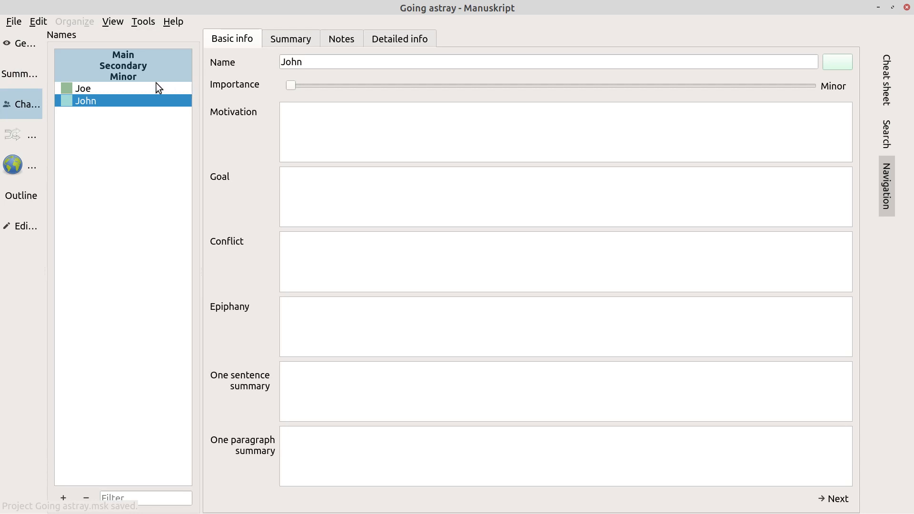
click(115, 66)
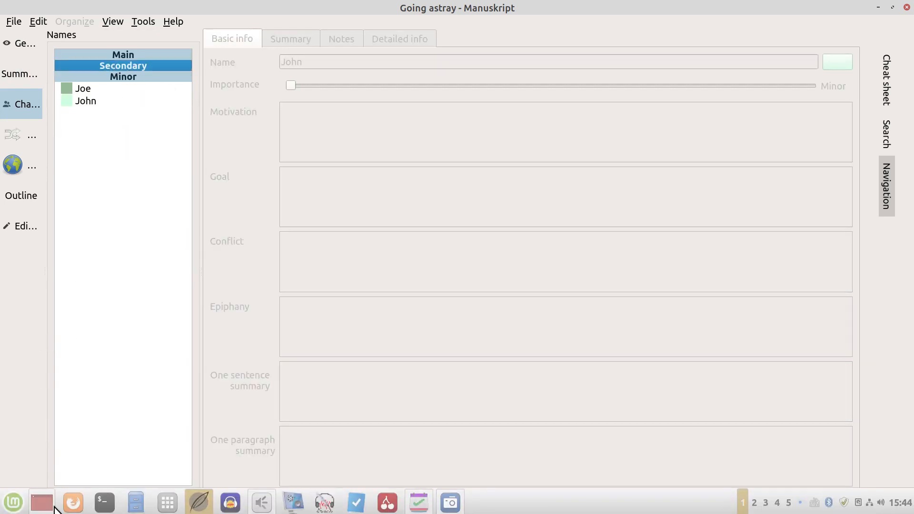
Add a third character, Beth, with the note 'Joe's wife'
click(64, 499)
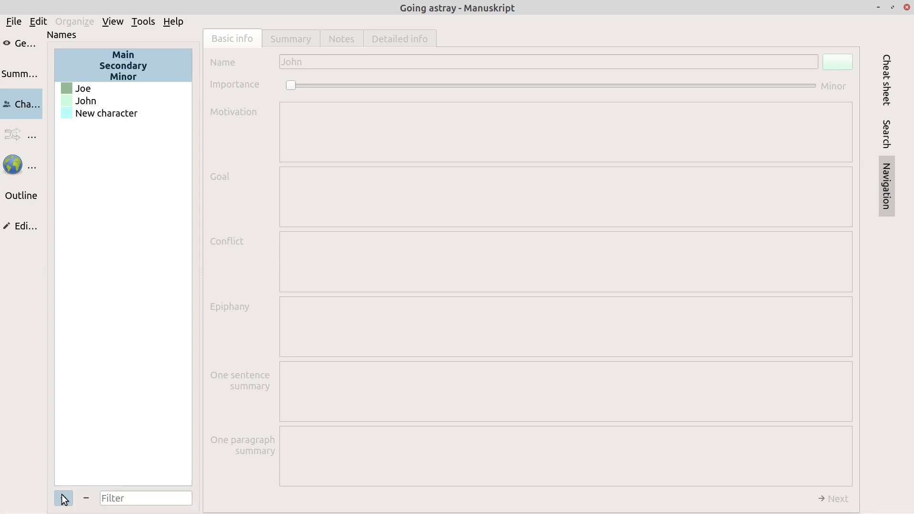
click(125, 114)
click(395, 67)
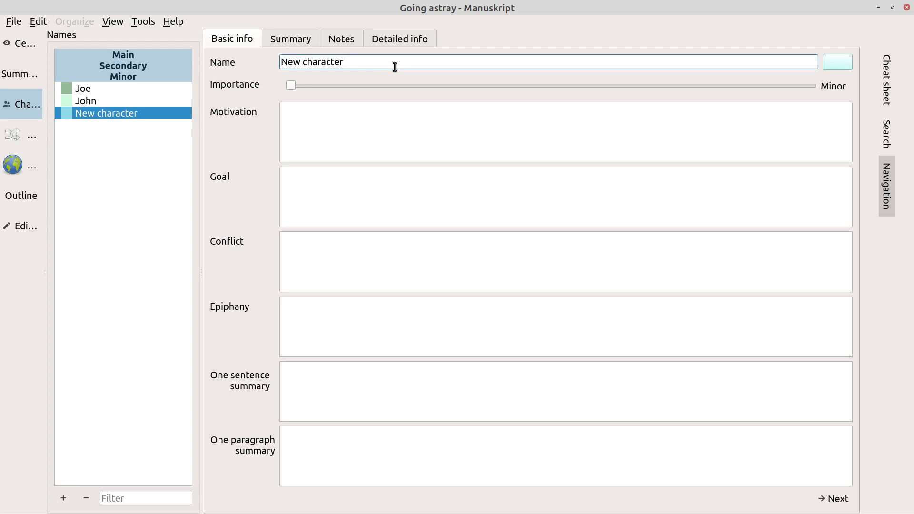
key(ctrl+a)
text(Beth)
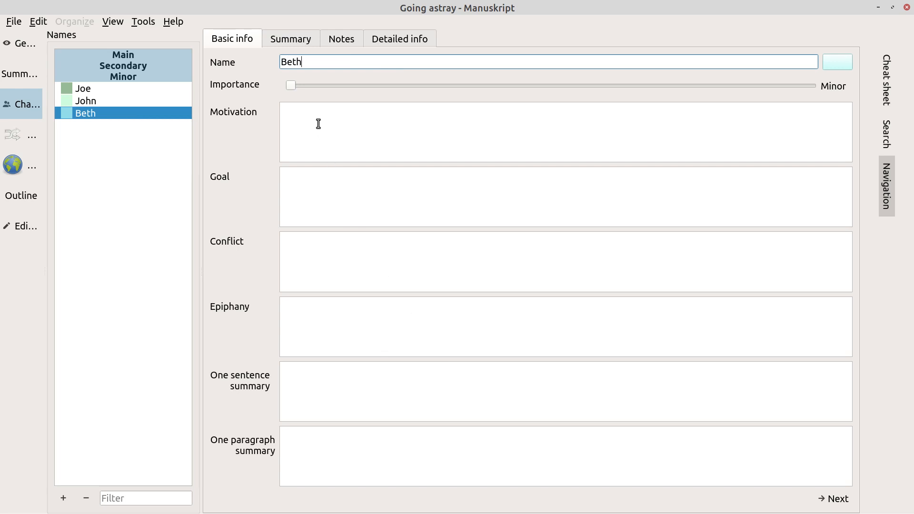
click(294, 39)
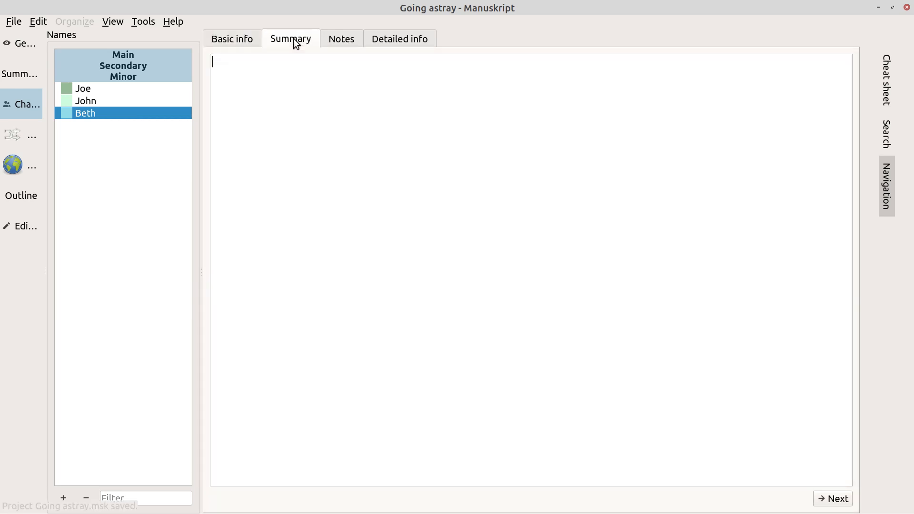
click(346, 42)
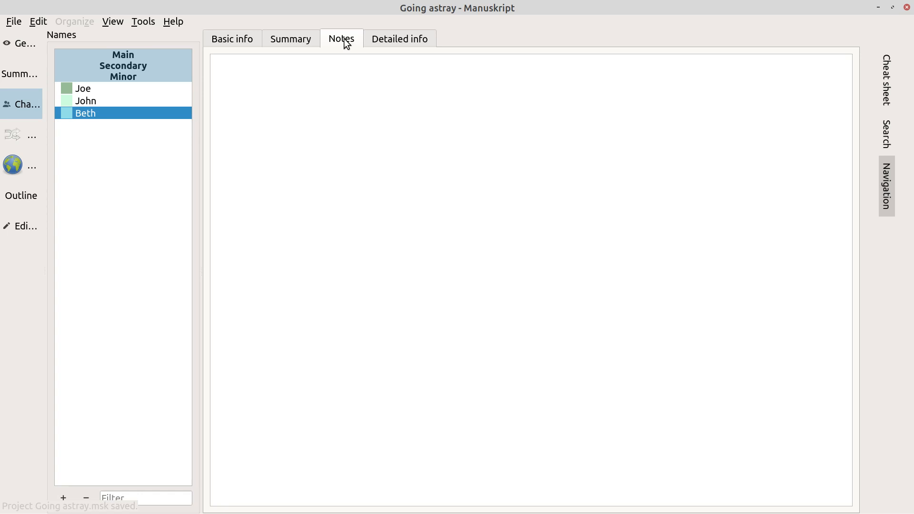
text(Joe's)
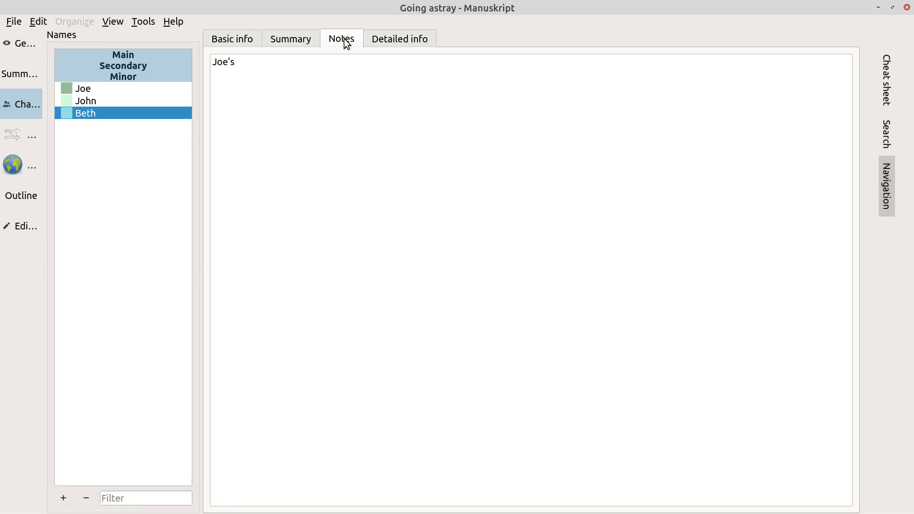
text( wife)
click(133, 67)
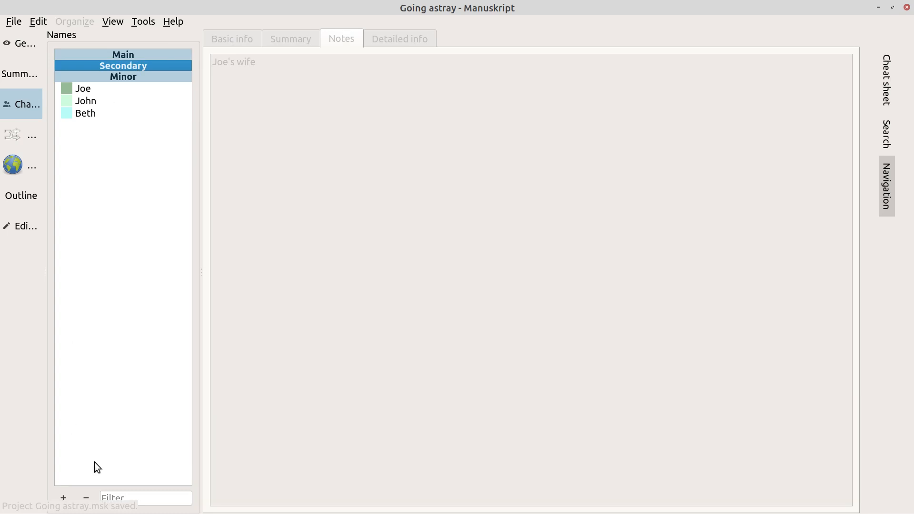
Add a fourth character, Robert, with the note 'John's SO', then glance at John's notes
click(64, 498)
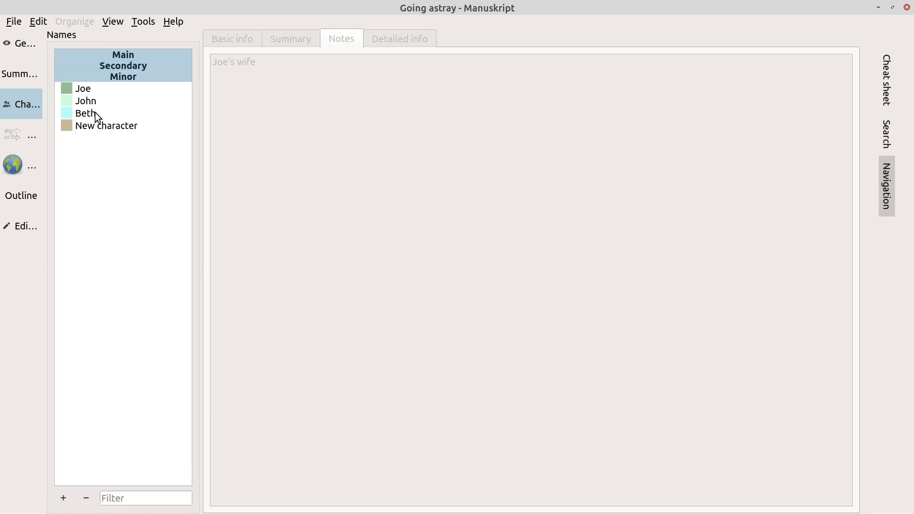
click(120, 127)
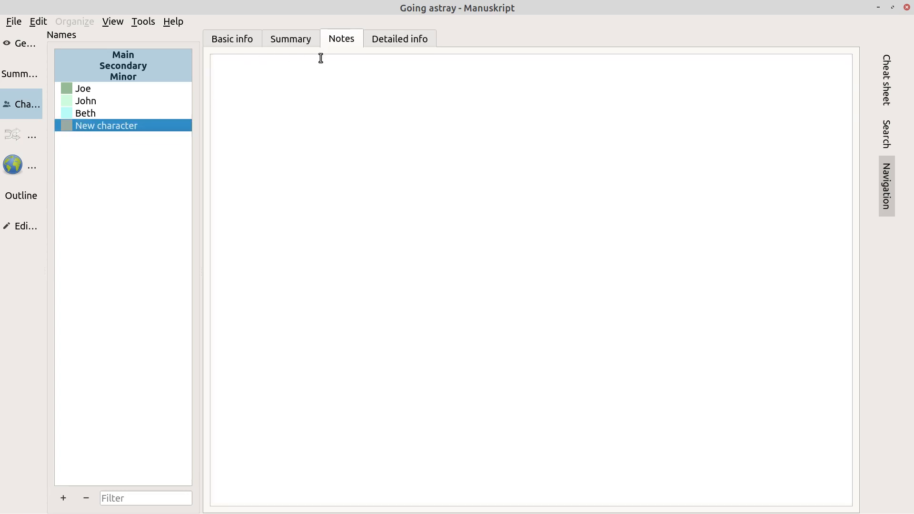
click(232, 42)
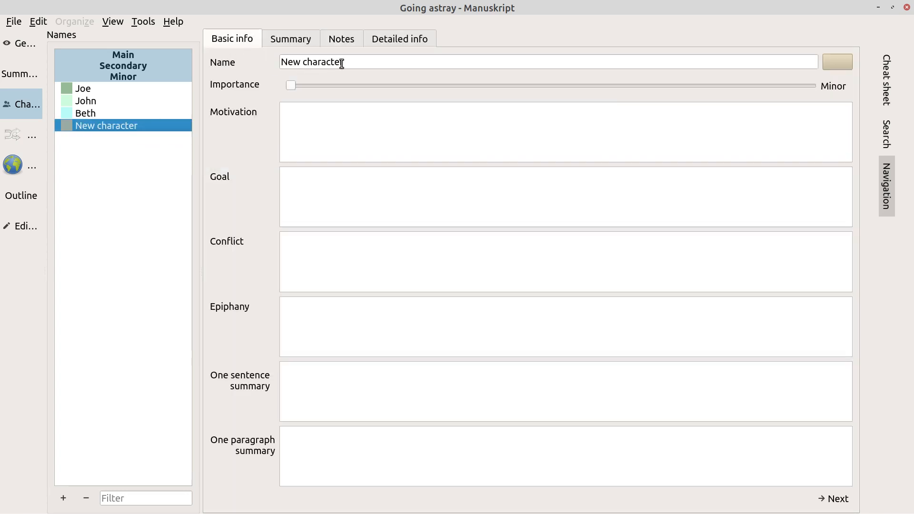
click(364, 63)
key(BackSpace)
key(BackSpace)
key(BackSpace)
key(BackSpace)
key(BackSpace)
key(BackSpace)
key(BackSpace)
key(BackSpace)
key(BackSpace)
key(BackSpace)
key(BackSpace)
key(BackSpace)
key(BackSpace)
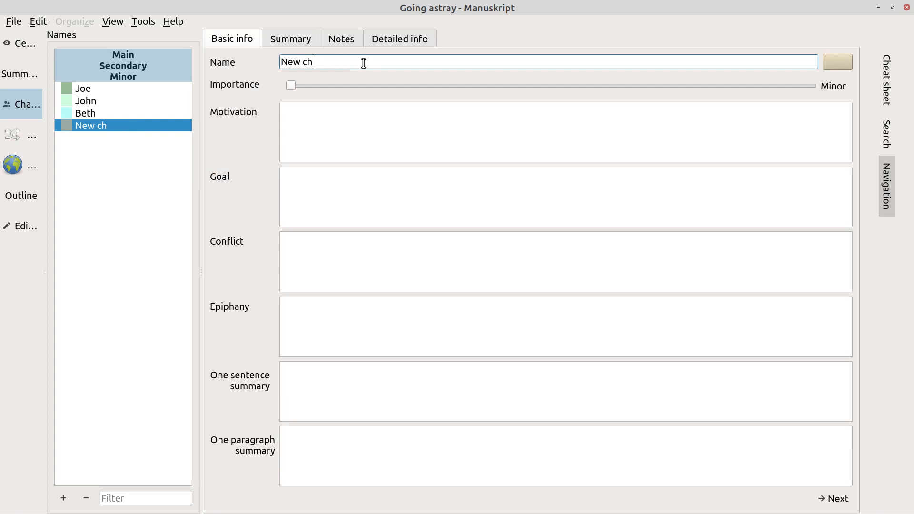
text(Robert)
click(305, 40)
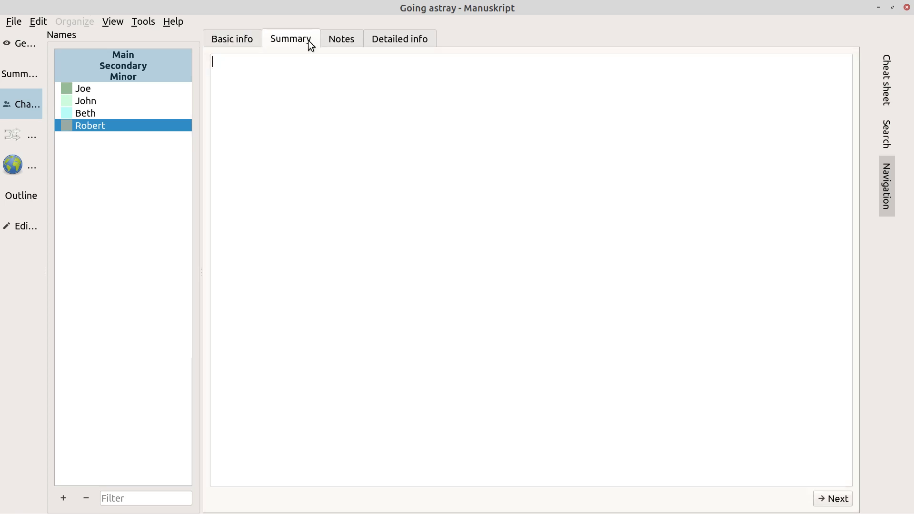
click(344, 44)
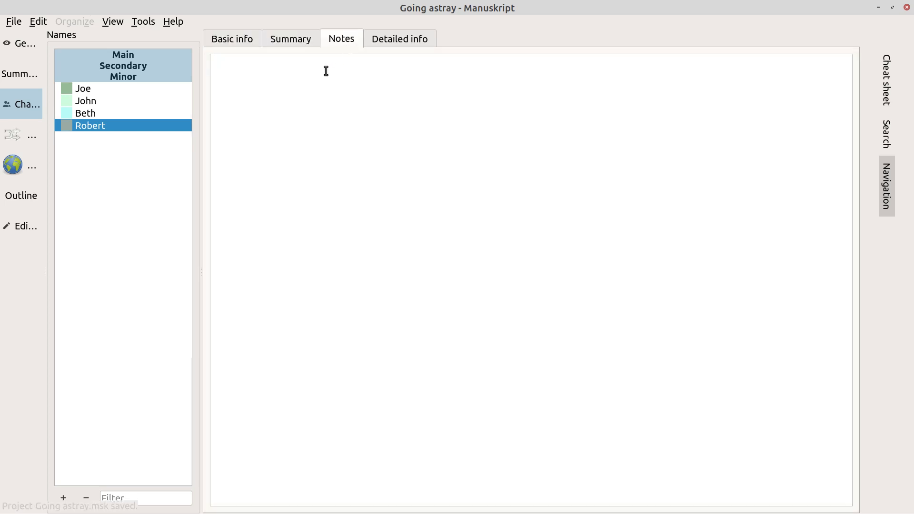
text(John's SO)
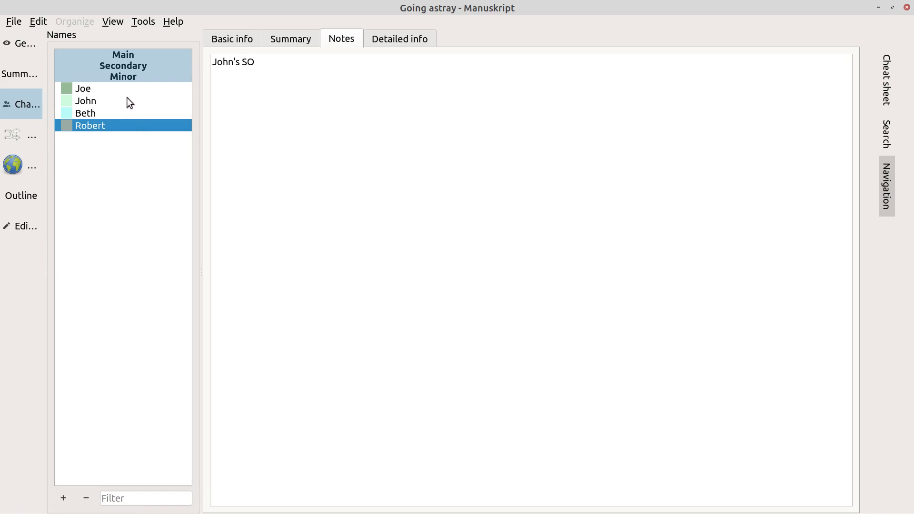
click(93, 101)
click(134, 67)
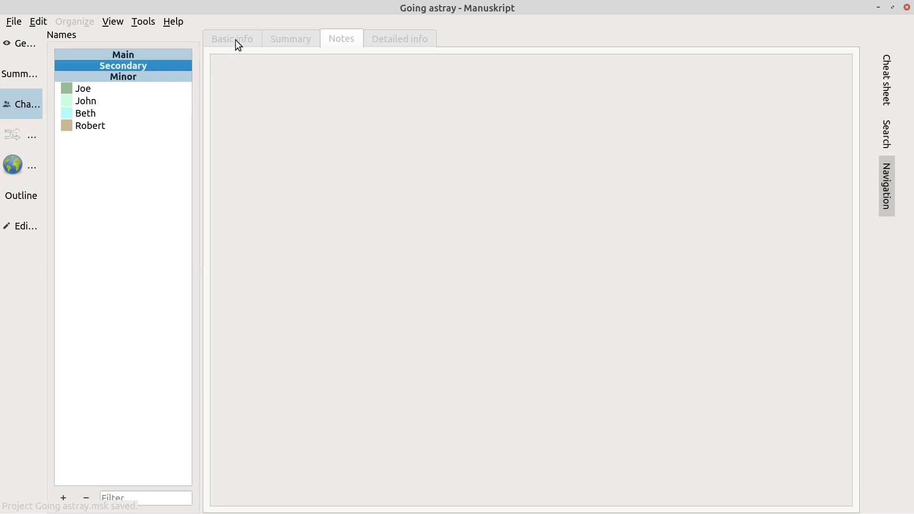
click(81, 114)
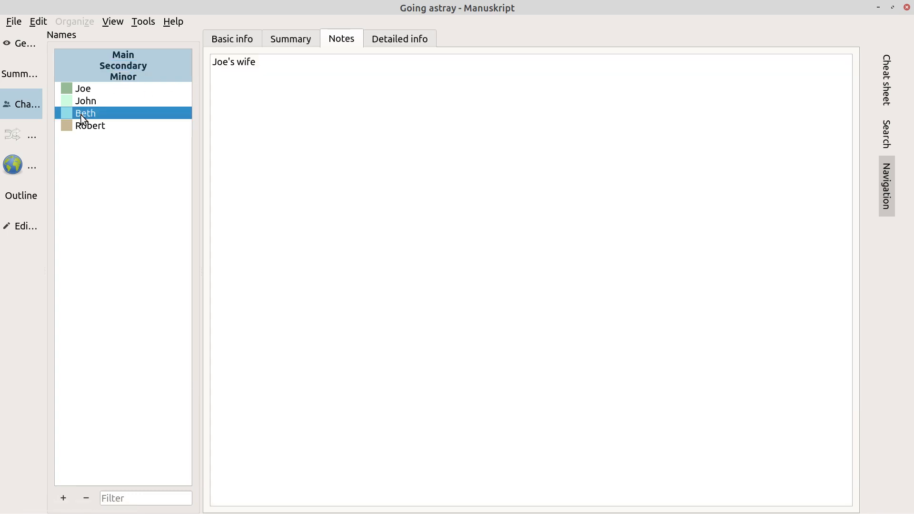
click(85, 127)
click(89, 102)
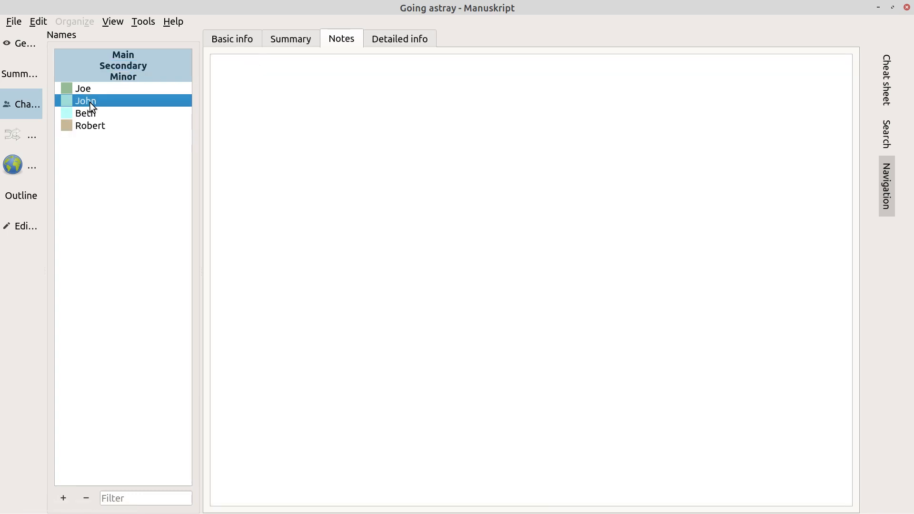
click(122, 66)
click(124, 77)
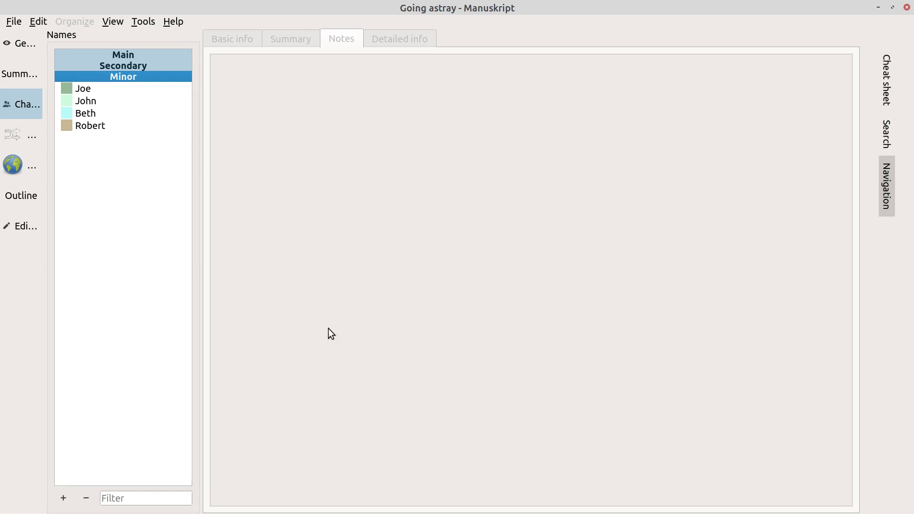
mouse_move(624, 509)
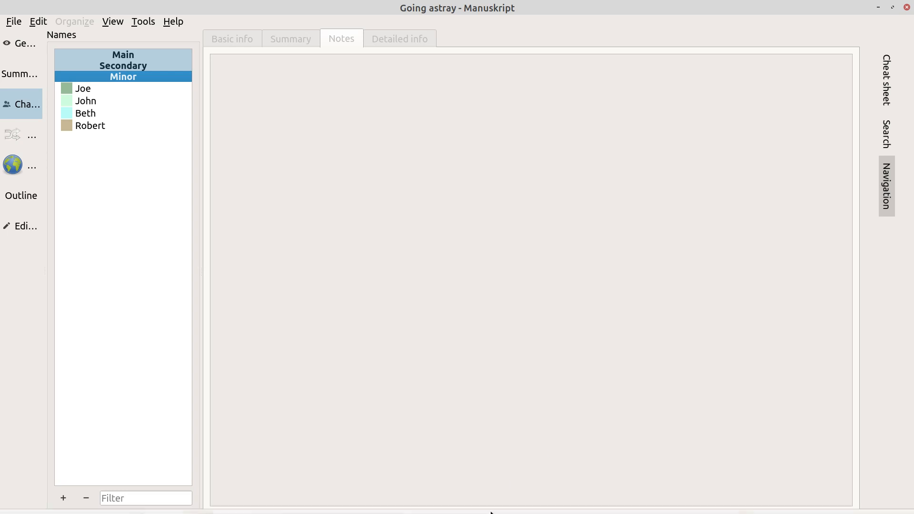
mouse_move(452, 502)
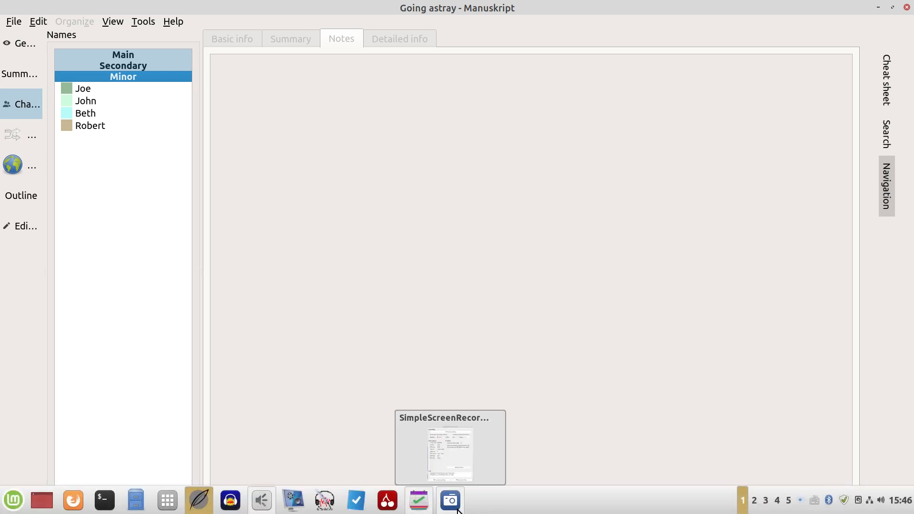